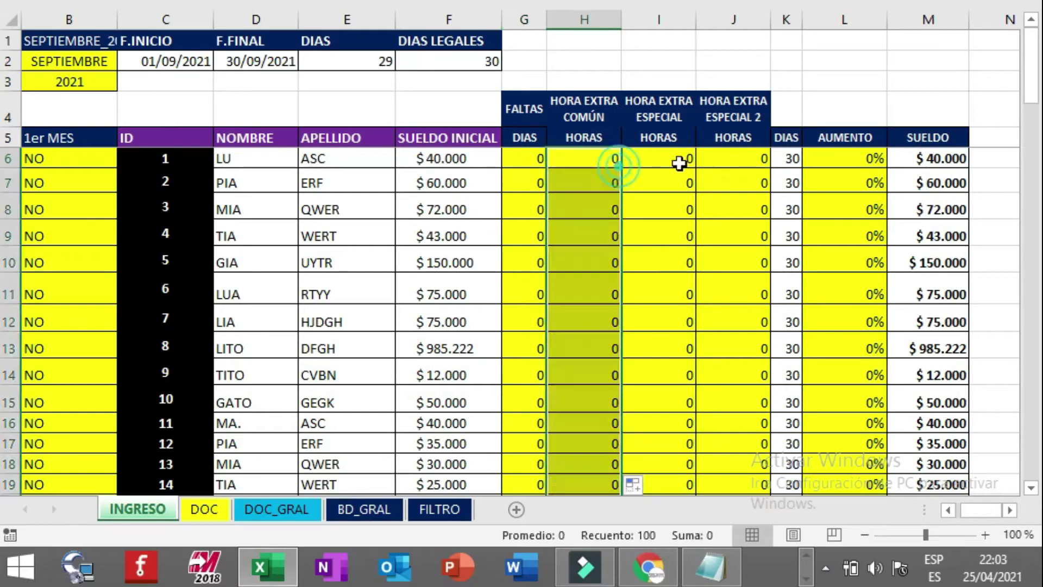
Save all employees' monthly entries, including overtime, to DOC_GRAL, confirm ¡GUARDADO!, then pick the next month in B2
click(675, 160)
click(274, 509)
click(572, 68)
click(610, 249)
click(69, 61)
click(126, 61)
click(85, 144)
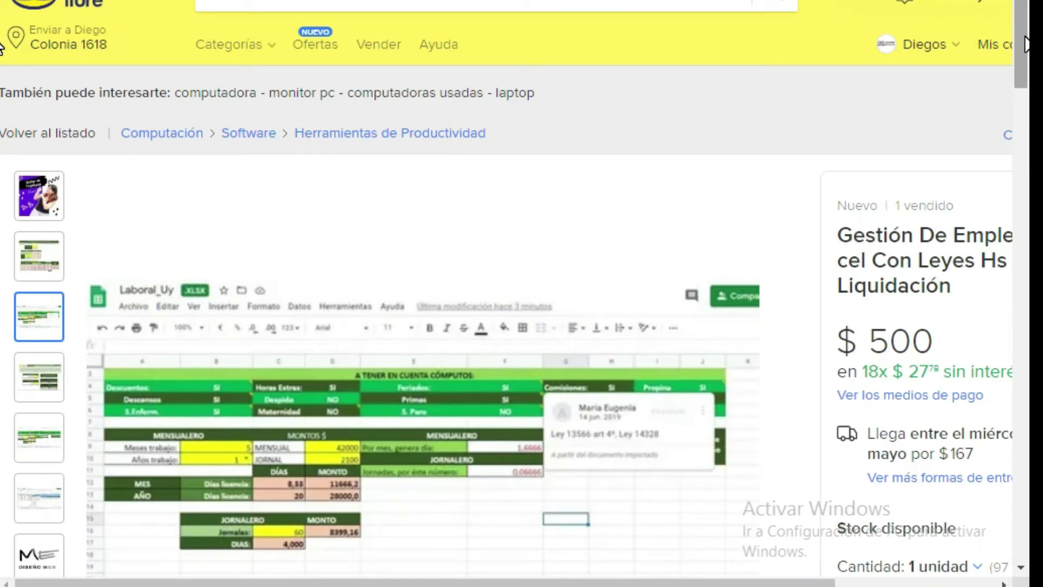
Scroll down the MercadoLibre page for the $ 500 employee-management template
drag(1022, 35, 1024, 128)
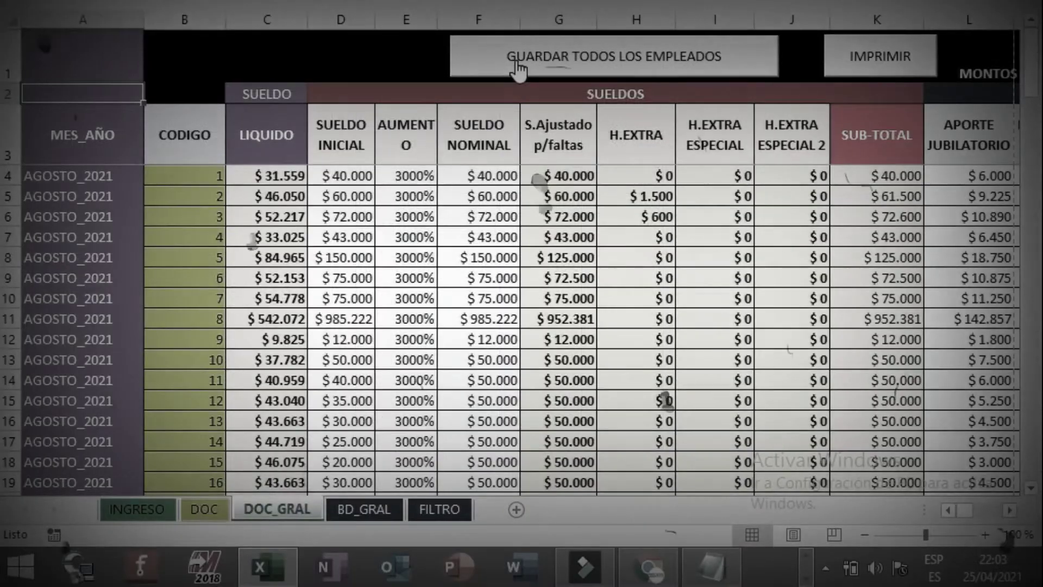
Save the month's payroll entries to the record and dismiss the saved confirmation
click(501, 73)
key(Return)
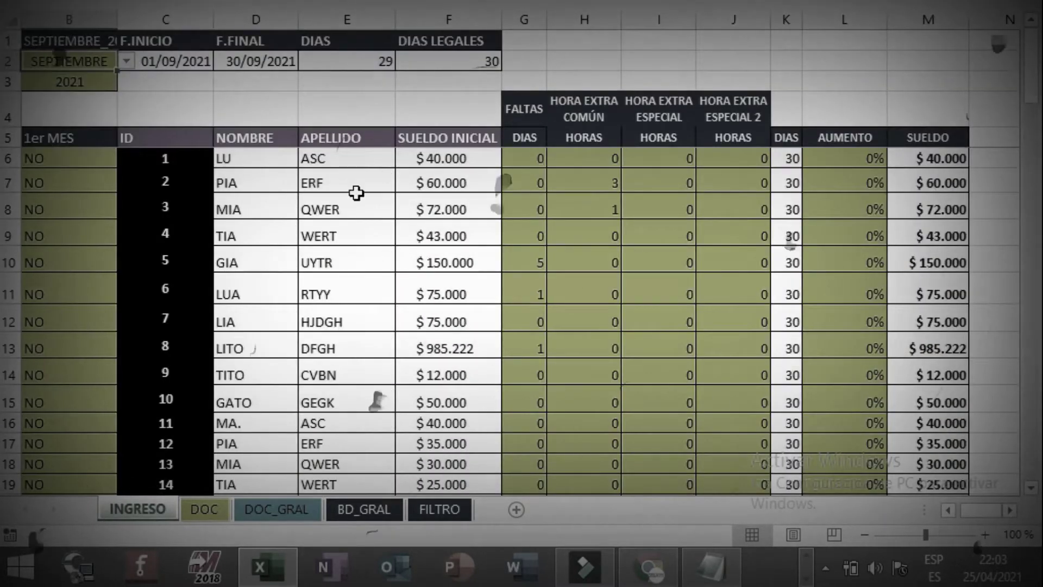
click(276, 509)
click(570, 69)
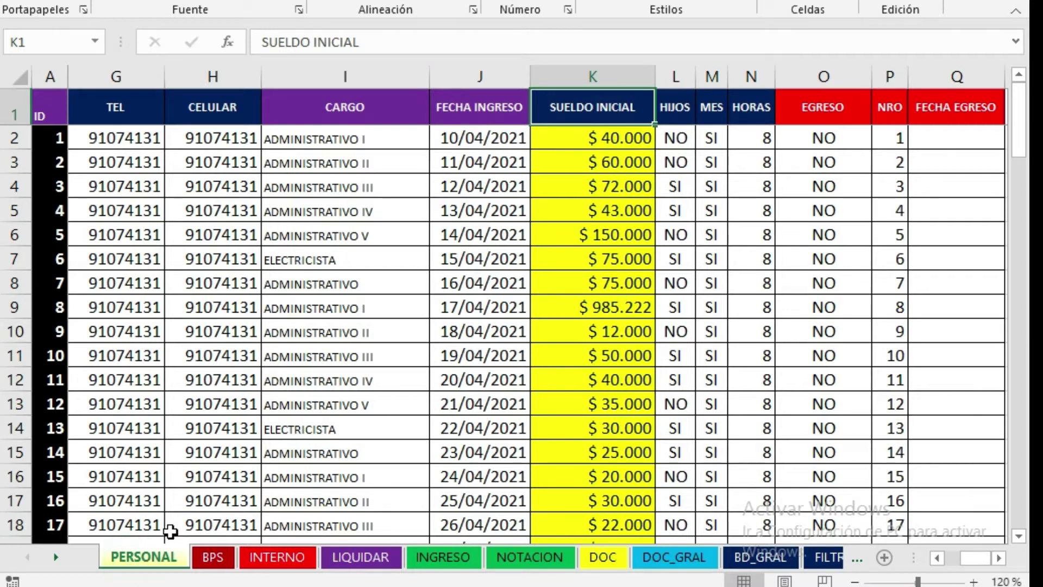
Review the PERSONAL sheet's ID, NOMBRE and other header columns, then switch to the BPS sheet
click(507, 442)
key(Left)
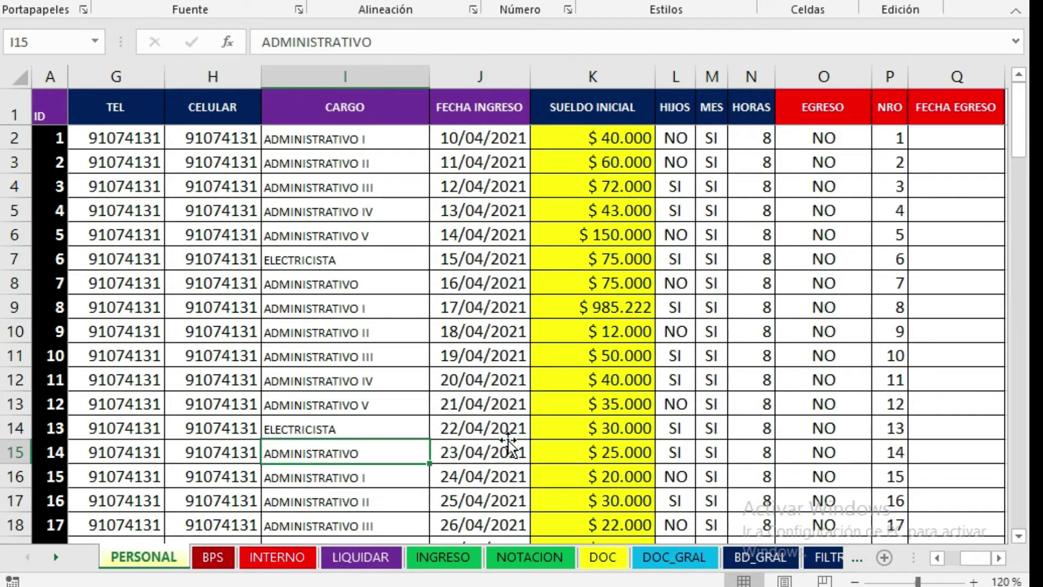
key(Left)
key(Left)
key(Left)
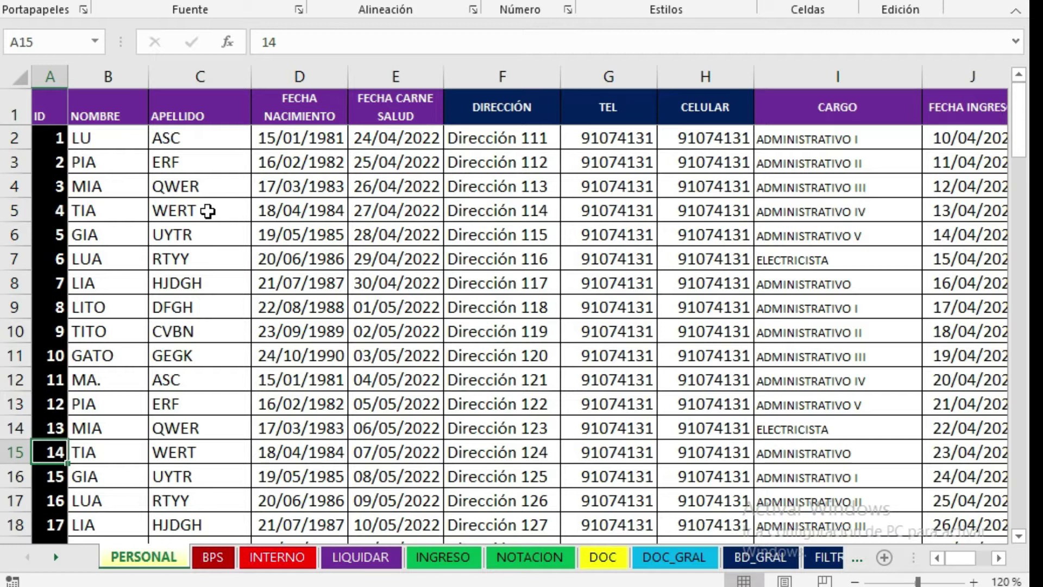
click(136, 106)
key(Right)
key(Right)
key(Right)
key(Right)
key(Right)
key(Right)
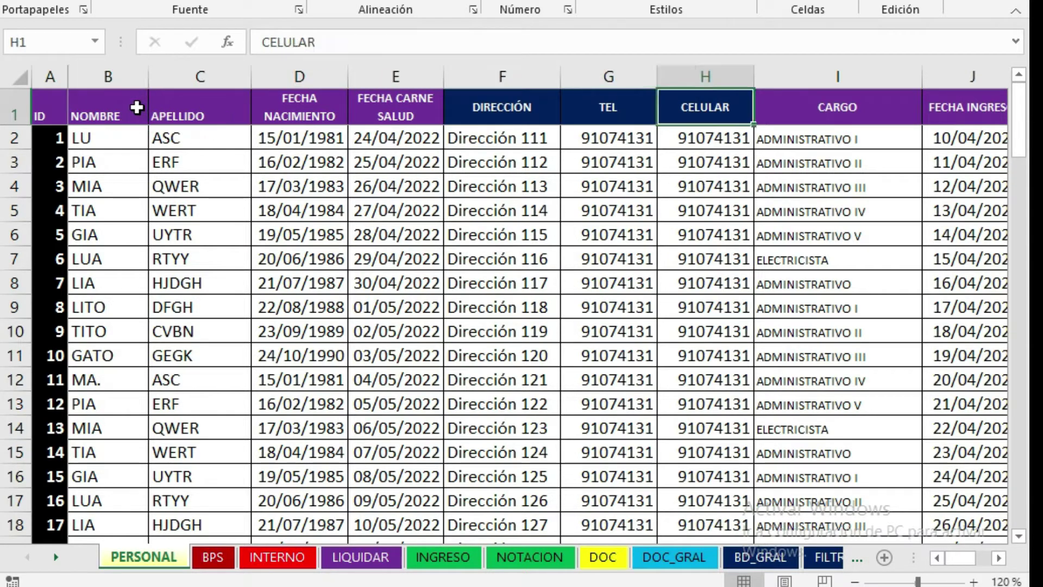
key(Right)
key(Right)
key(Right)
key(Right)
key(Right)
key(Right)
key(Right)
key(Right)
key(Right)
key(Right)
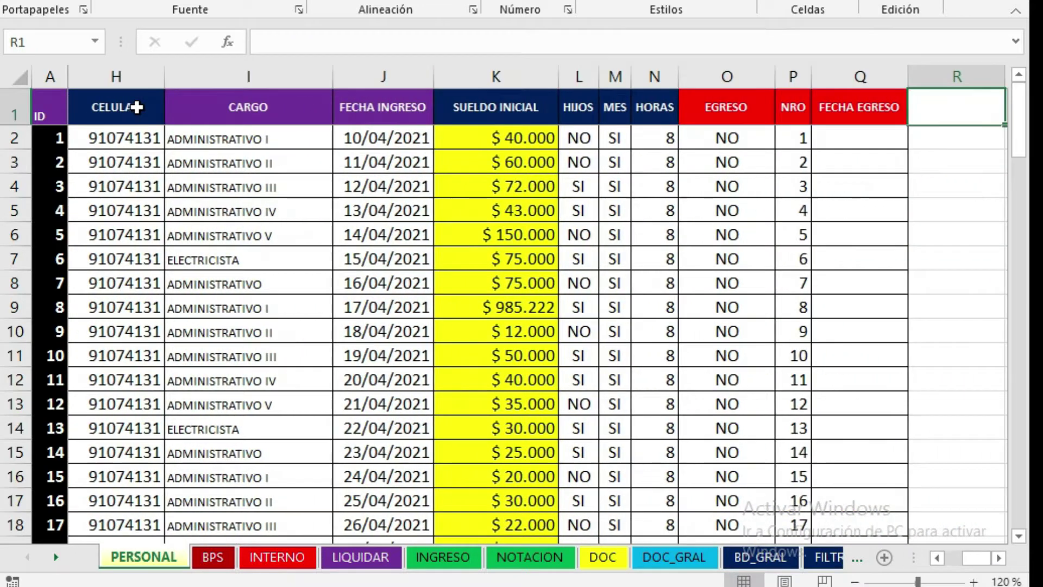
key(Left)
key(Left)
key(Home)
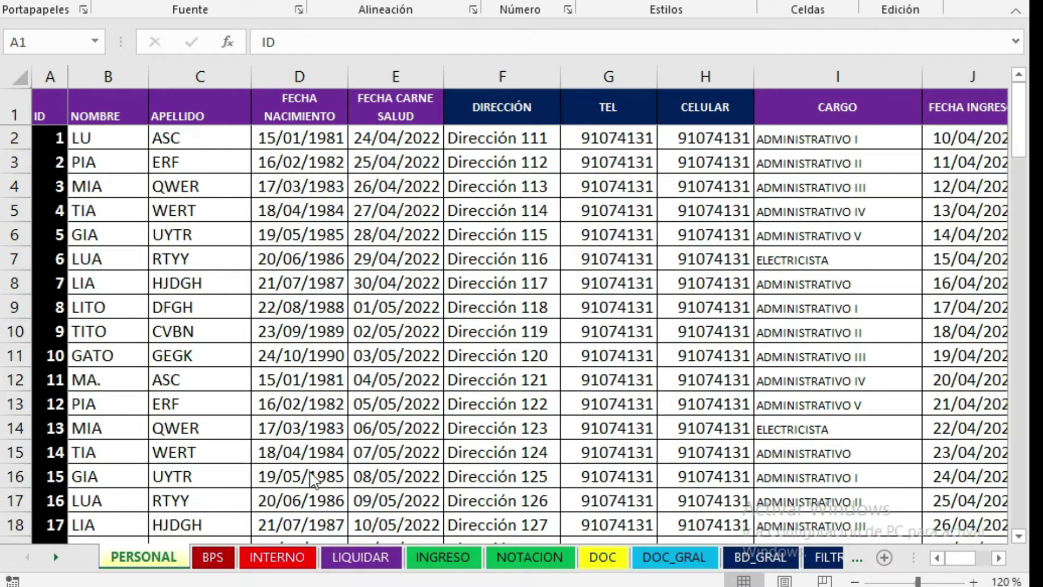
click(205, 560)
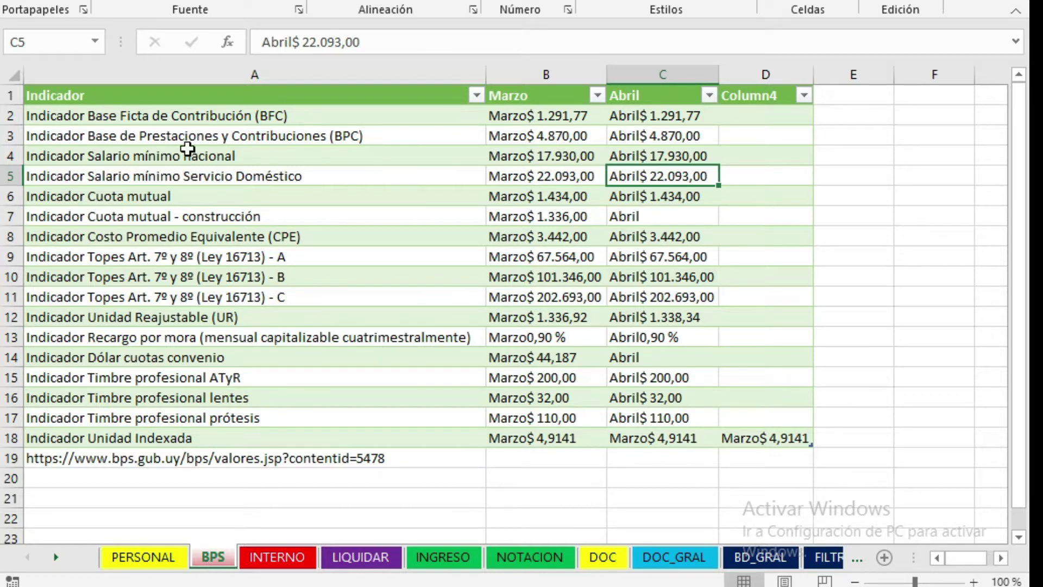
Show the Datos tools, select the Unidad Indexada row in A18, then go to INTERNO
click(592, 1)
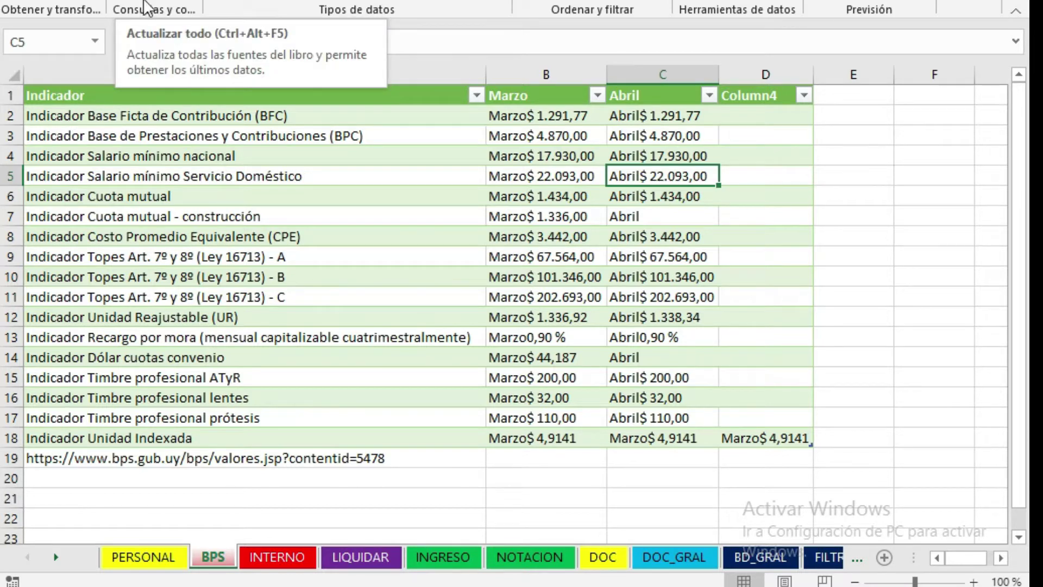
click(270, 436)
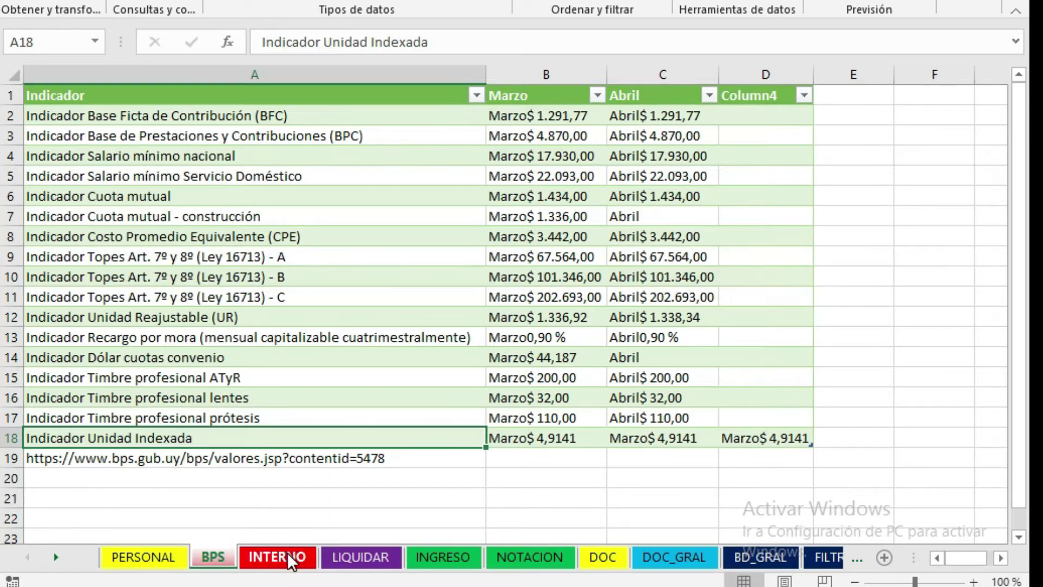
click(286, 552)
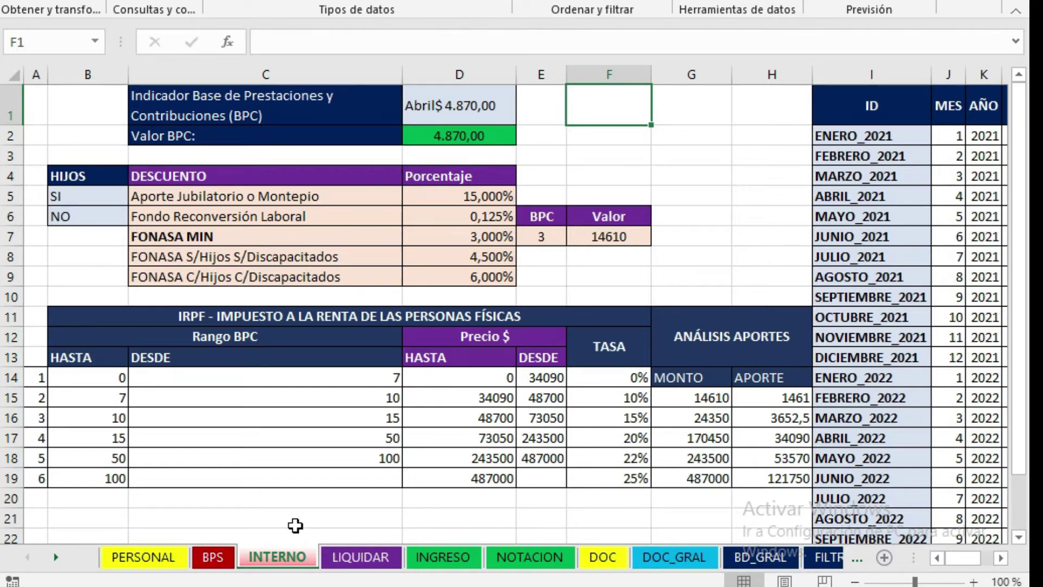
click(486, 139)
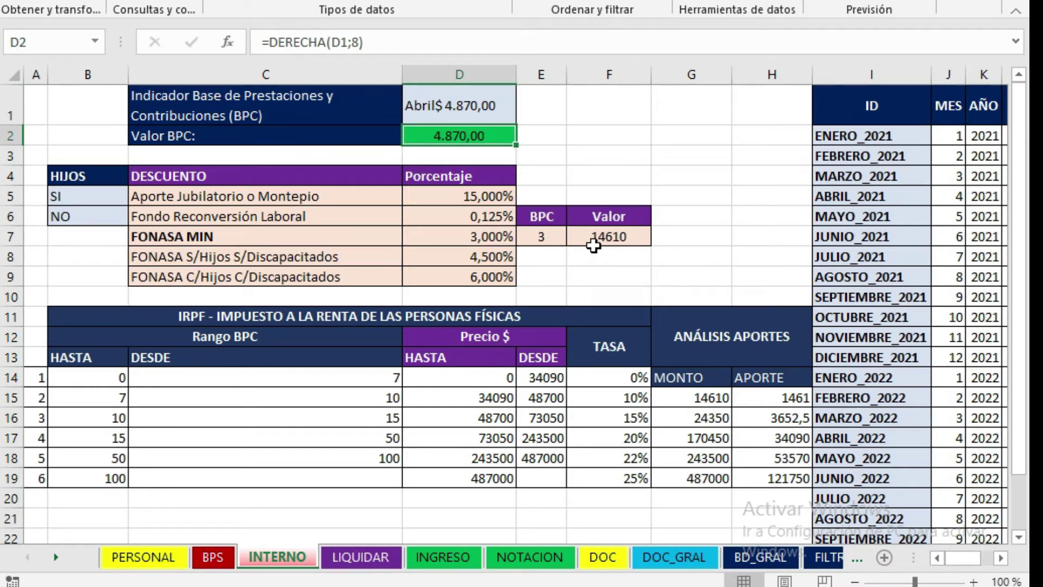
click(485, 195)
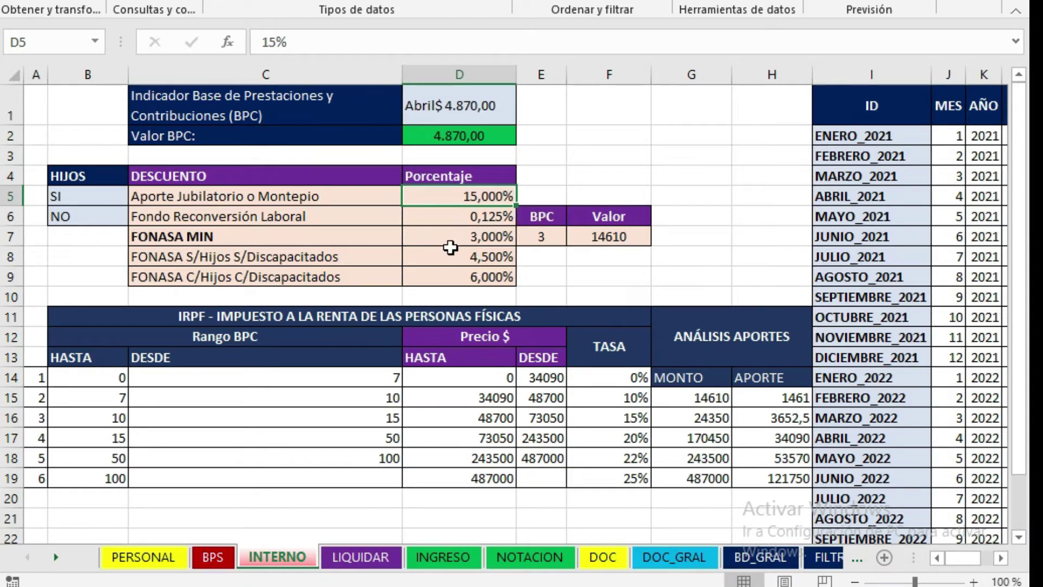
click(458, 228)
click(475, 217)
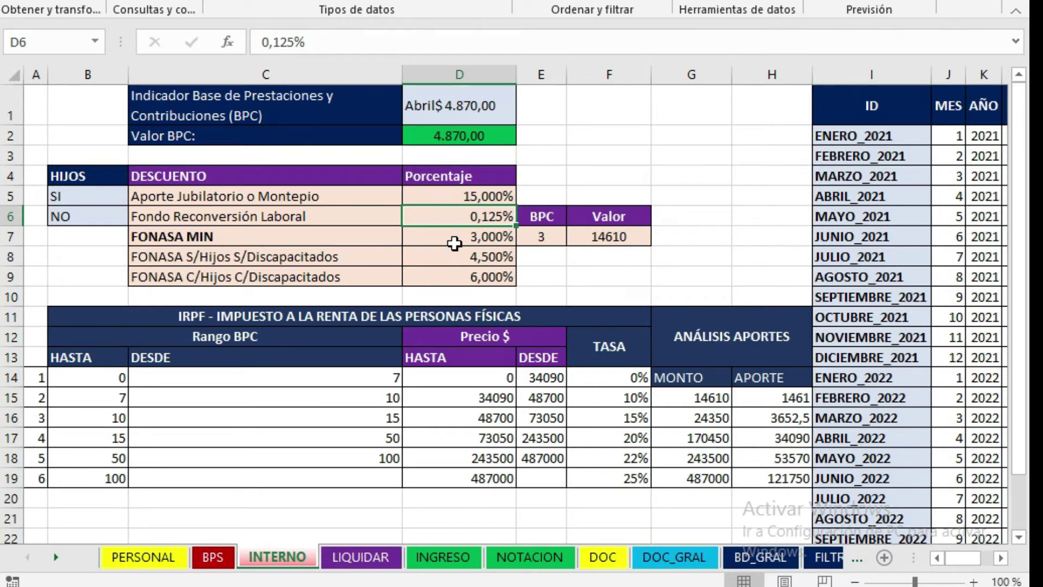
click(455, 240)
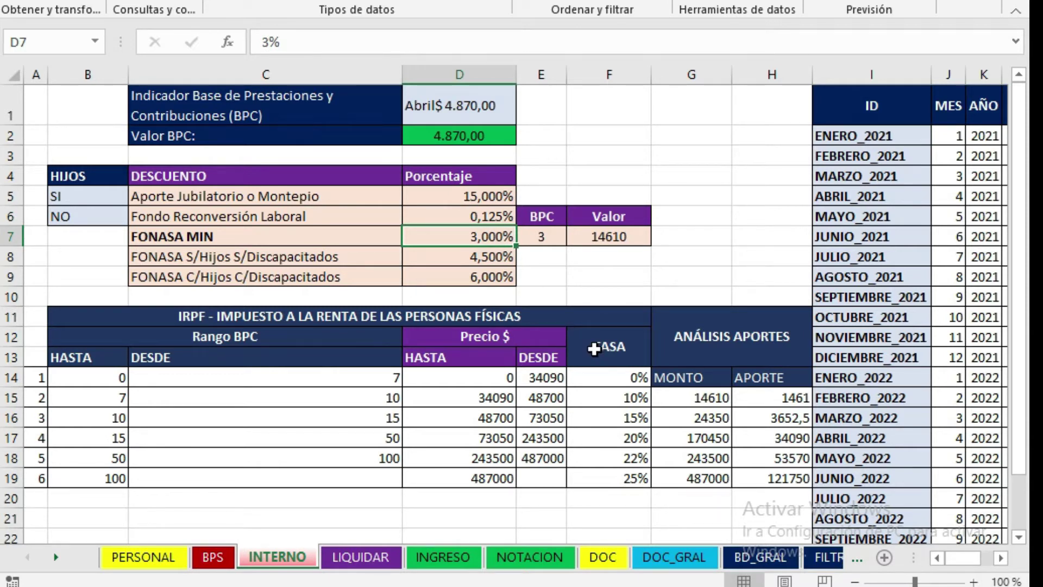
click(630, 240)
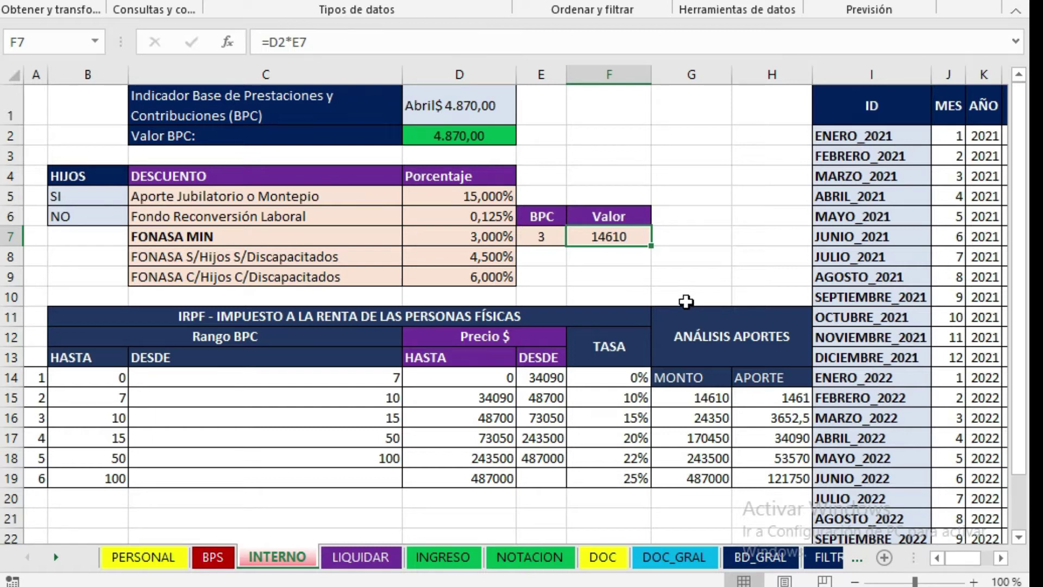
click(470, 241)
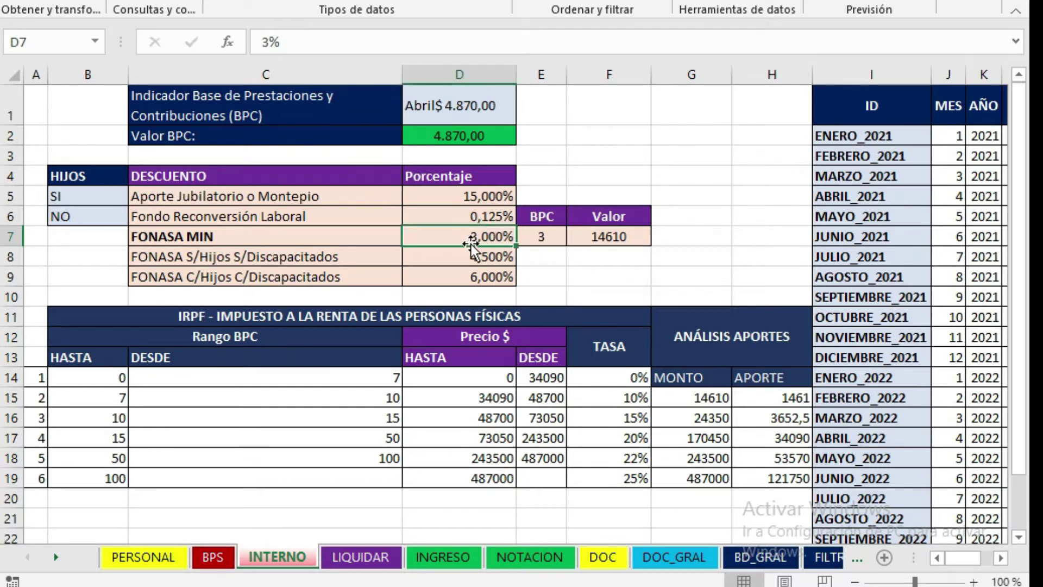
click(467, 280)
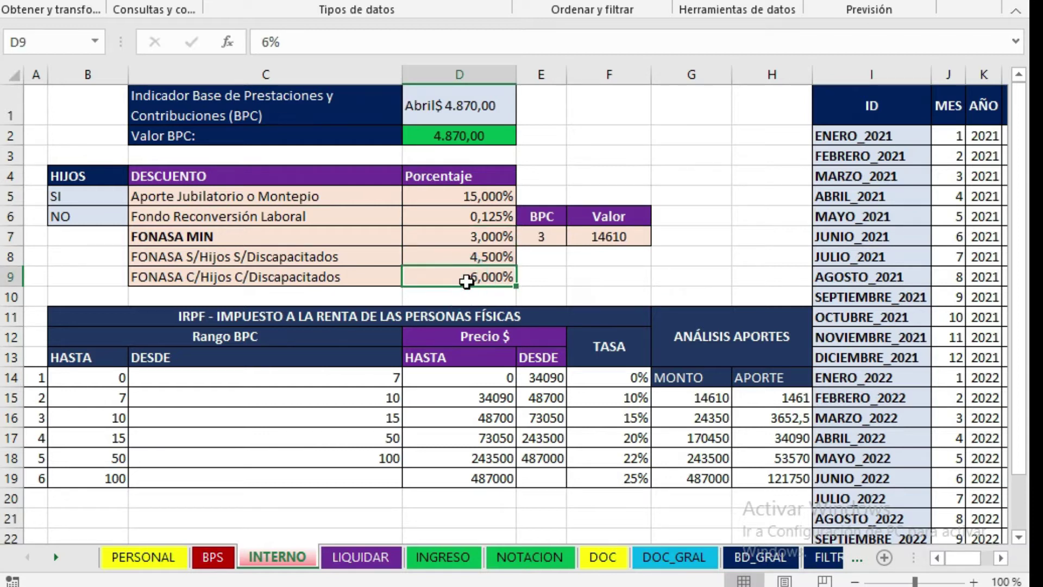
click(480, 257)
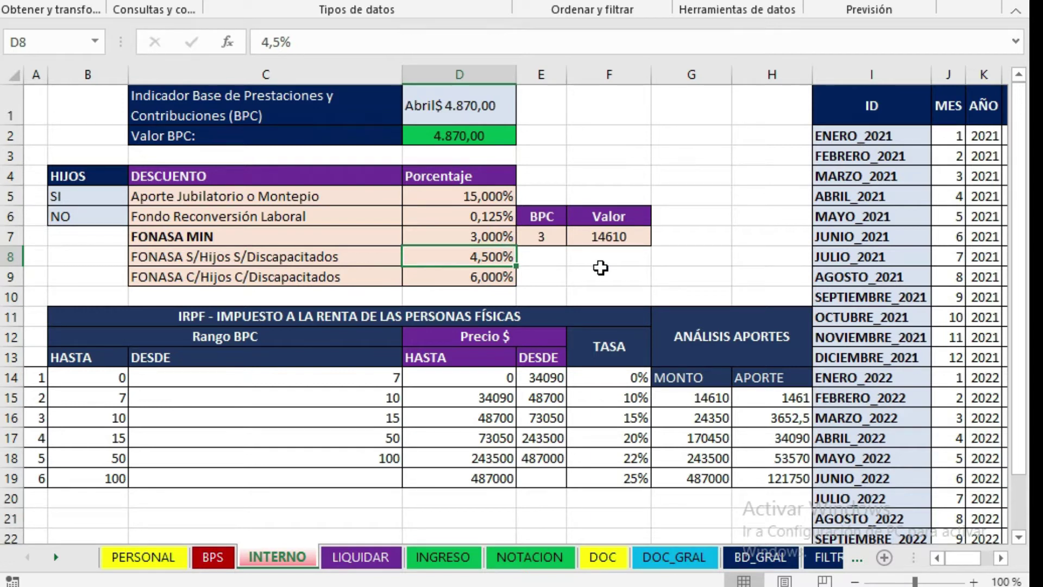
click(266, 537)
Select the IRPF table A11:H19 on INTERNO, then switch to the LIQUIDAR sheet
mouse_move(33, 277)
mouse_down()
mouse_move(531, 457)
mouse_move(712, 434)
mouse_up()
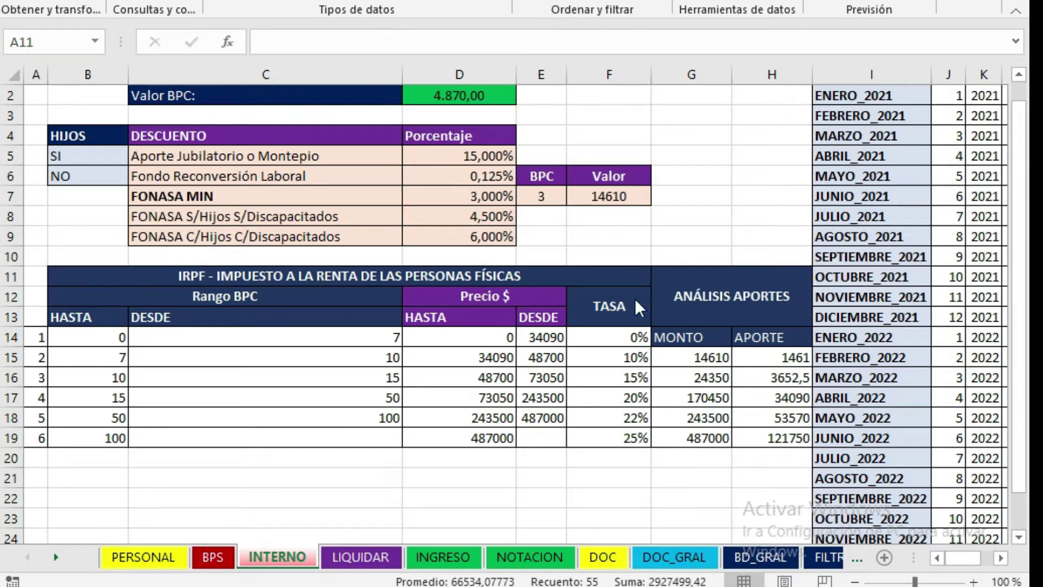
key(ctrl+a)
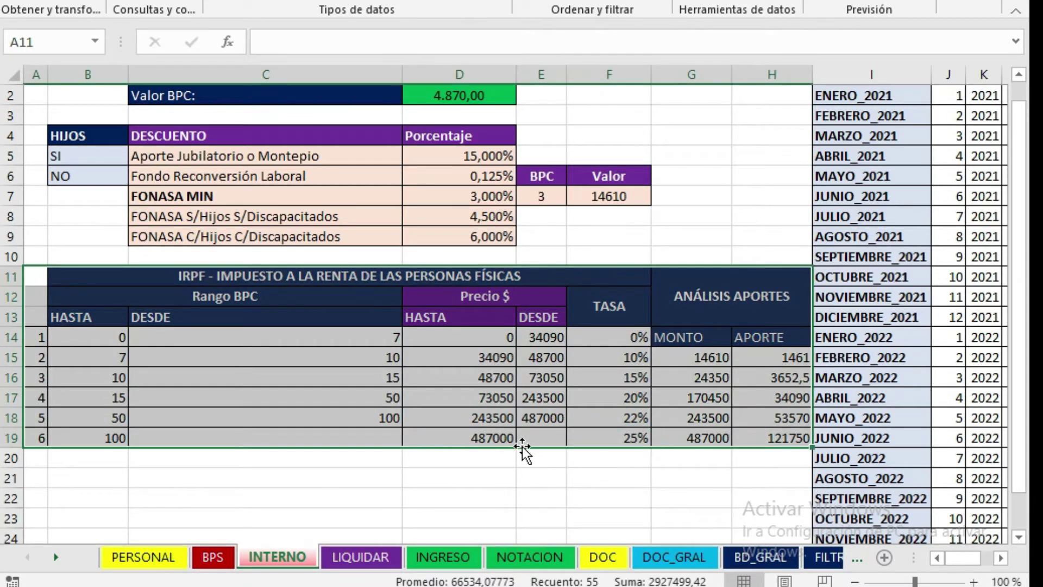
click(361, 556)
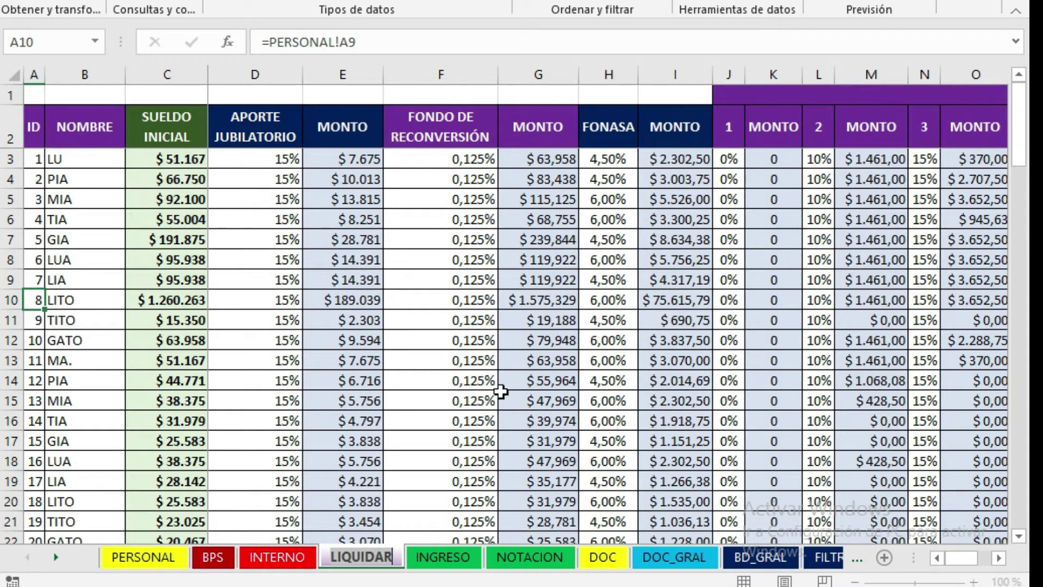
Scan LIQUIDAR row 2 out to the SUBTOTAL column and back, then open INGRESO
click(89, 127)
key(Right)
key(Right)
key(Right)
key(Right)
key(Right)
key(Right)
key(Right)
key(Right)
key(Right)
key(Right)
key(Right)
key(Right)
key(Right)
key(Right)
key(Right)
key(Right)
key(Right)
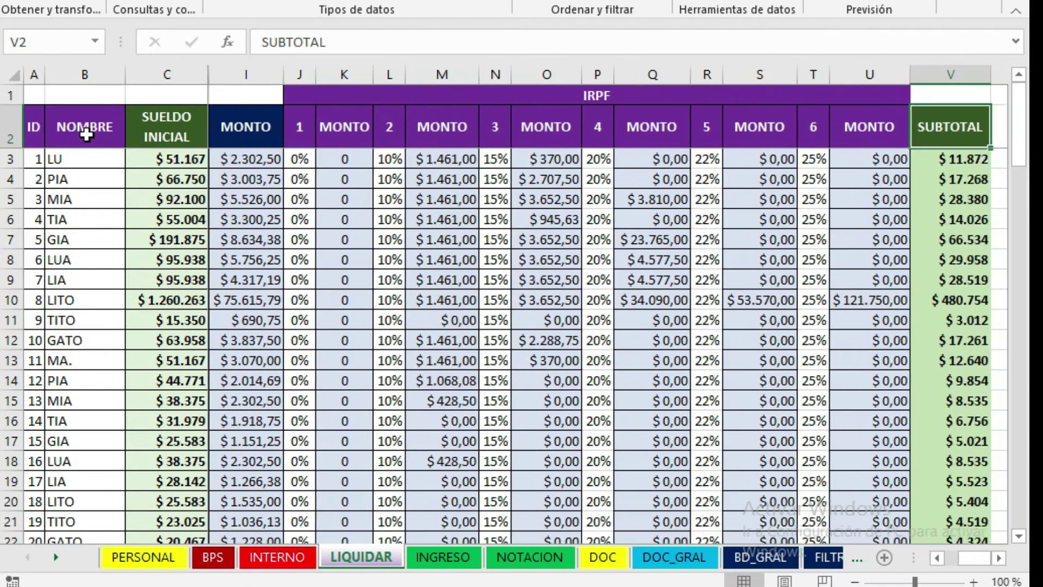
key(Right)
key(Left)
key(Left)
key(Left)
key(Left)
key(Left)
key(Left)
key(Left)
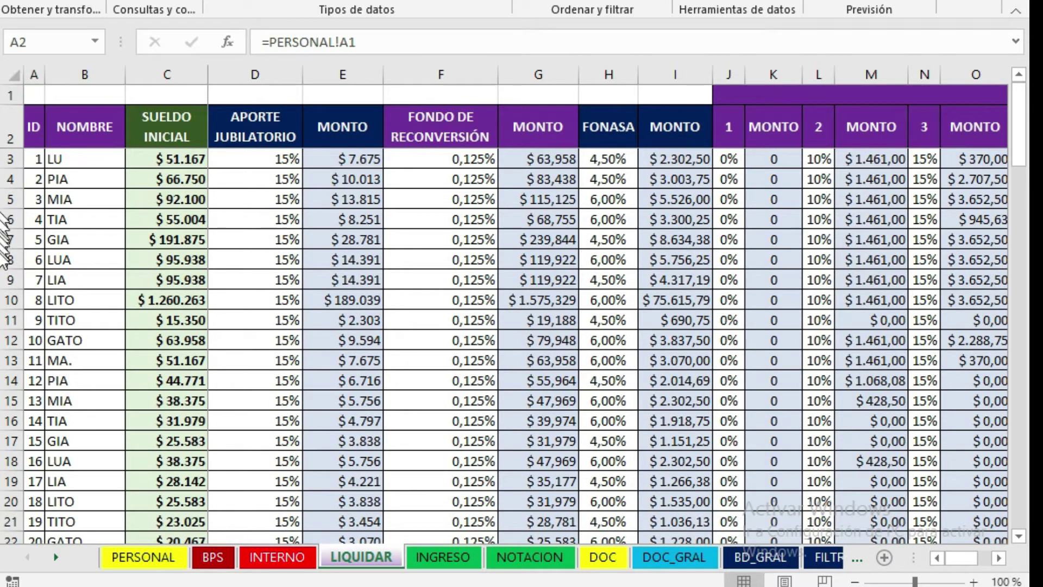
click(429, 567)
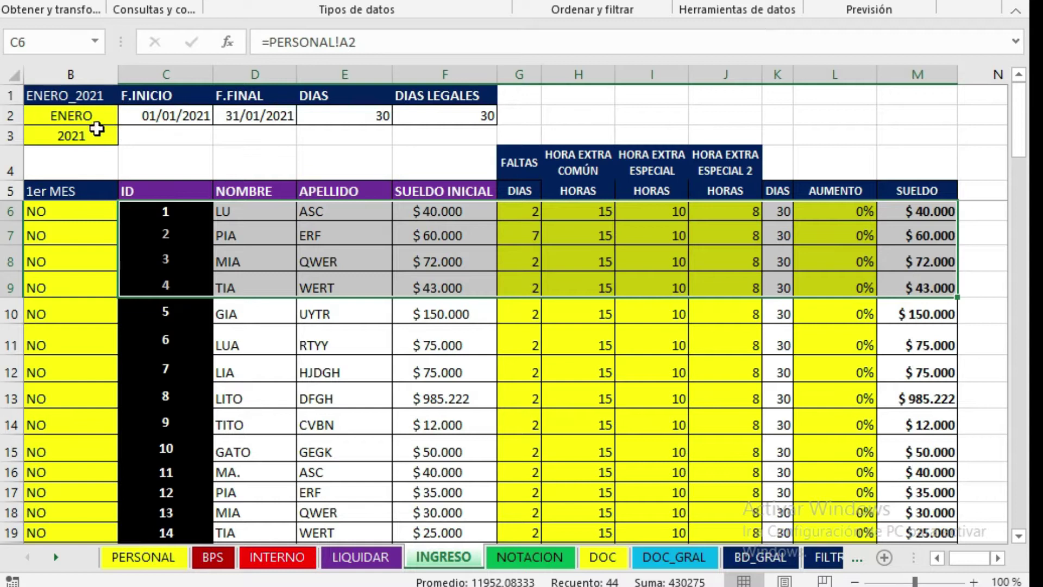
Check the ENERO month cell and its year cell, leaving the month unchanged
click(89, 116)
click(128, 114)
click(128, 114)
click(100, 137)
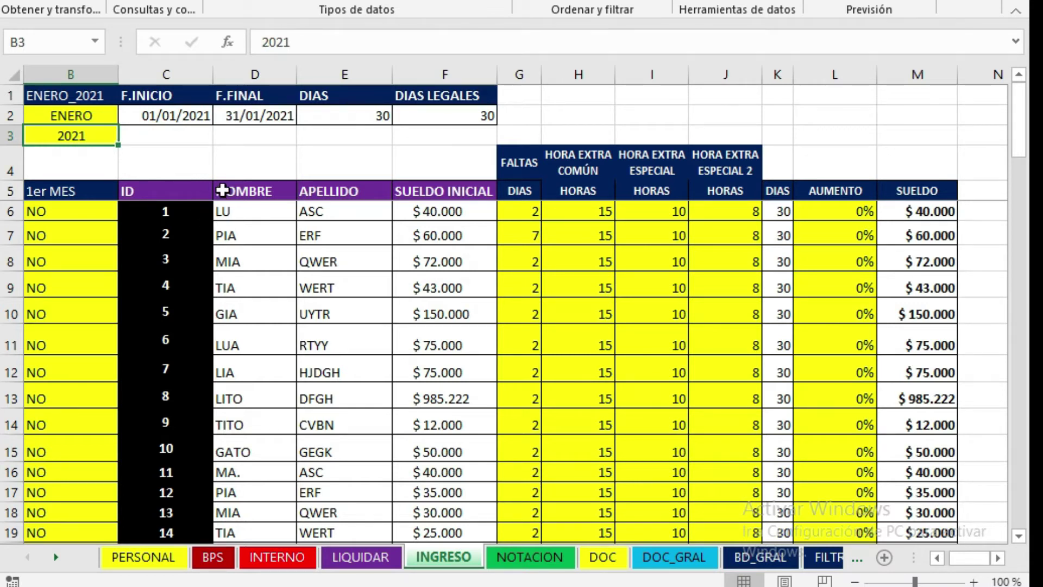
Set employee 1's 1er MES flag in B6 to NO, giving 30 days and $40.000 salary
click(91, 212)
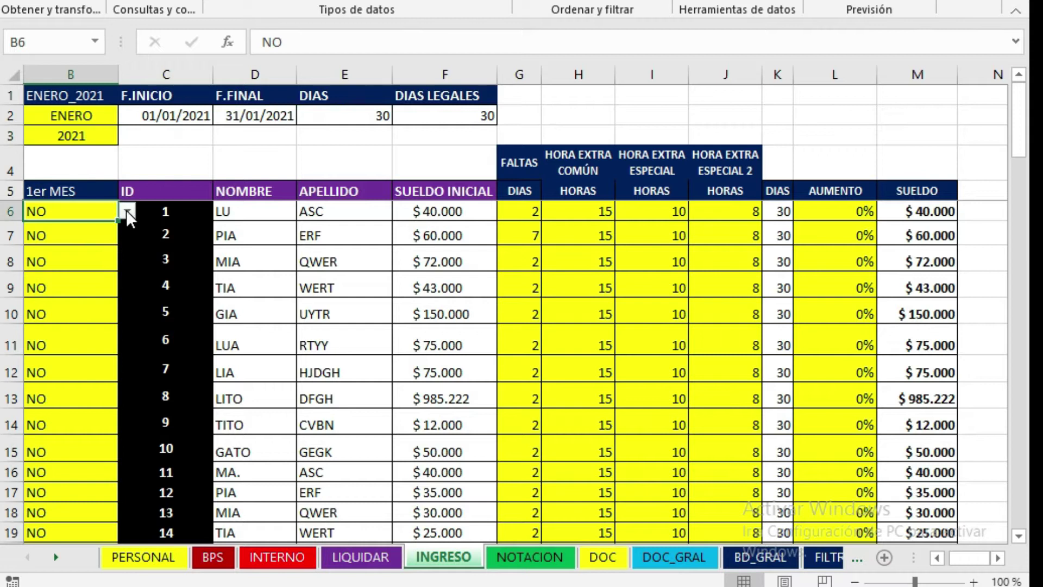
click(126, 209)
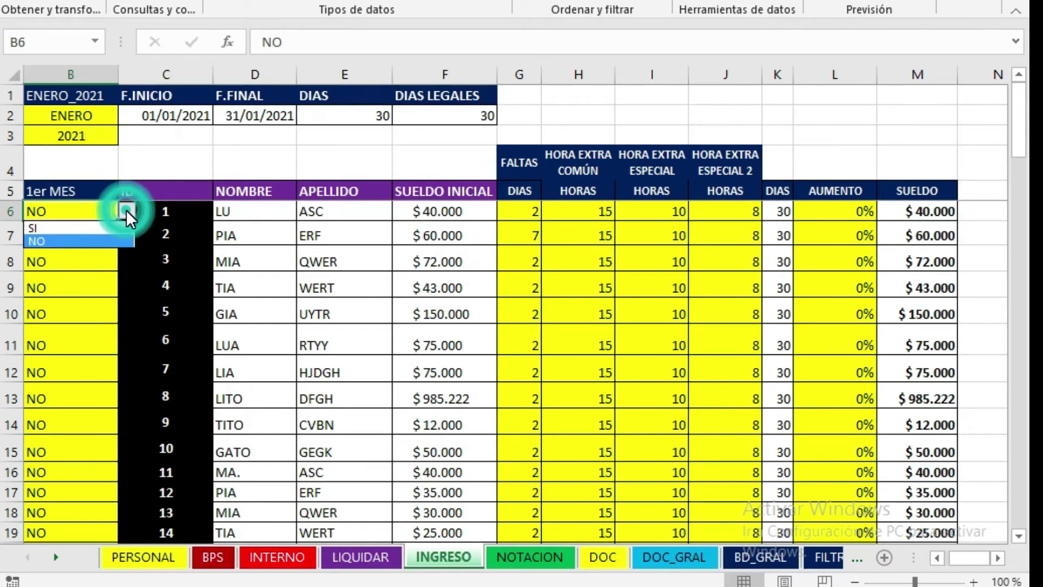
click(97, 227)
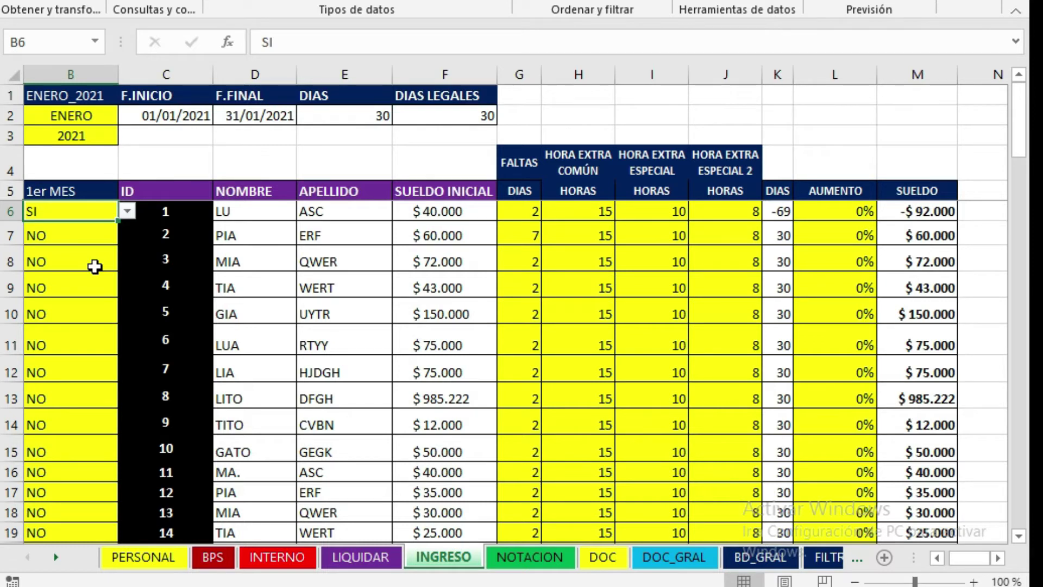
click(128, 211)
click(99, 236)
click(97, 233)
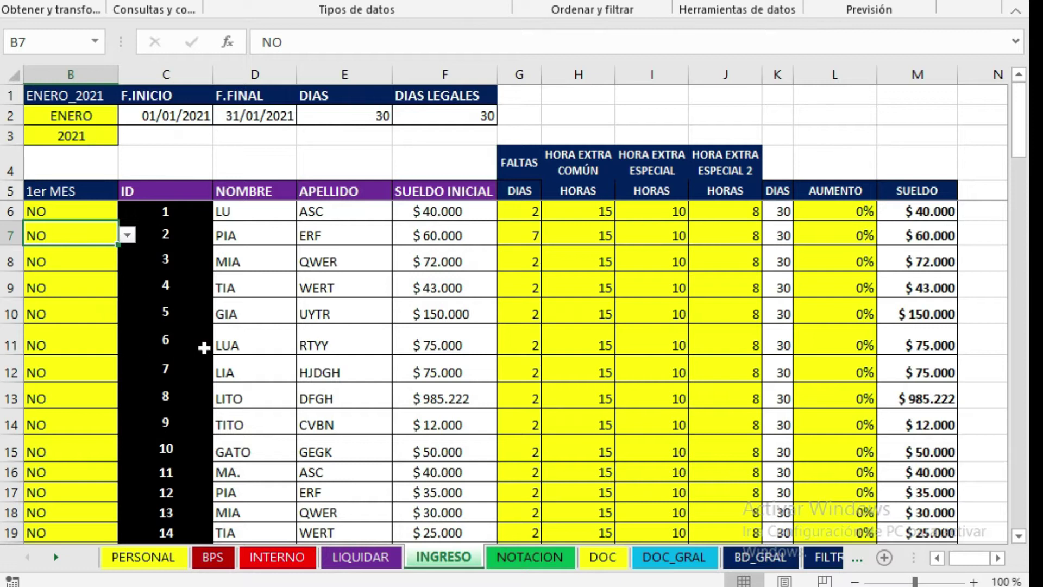
click(540, 213)
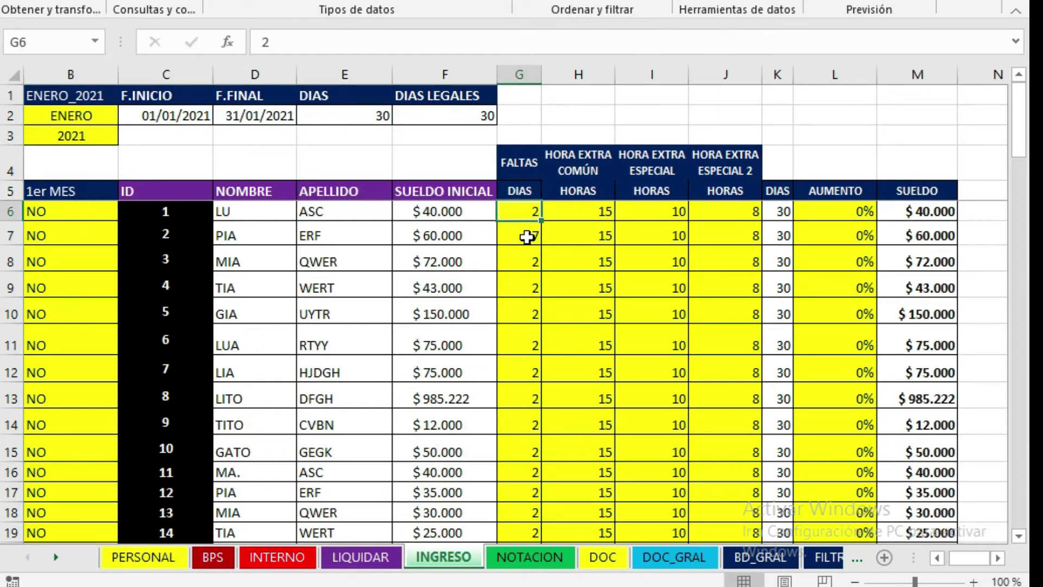
click(586, 213)
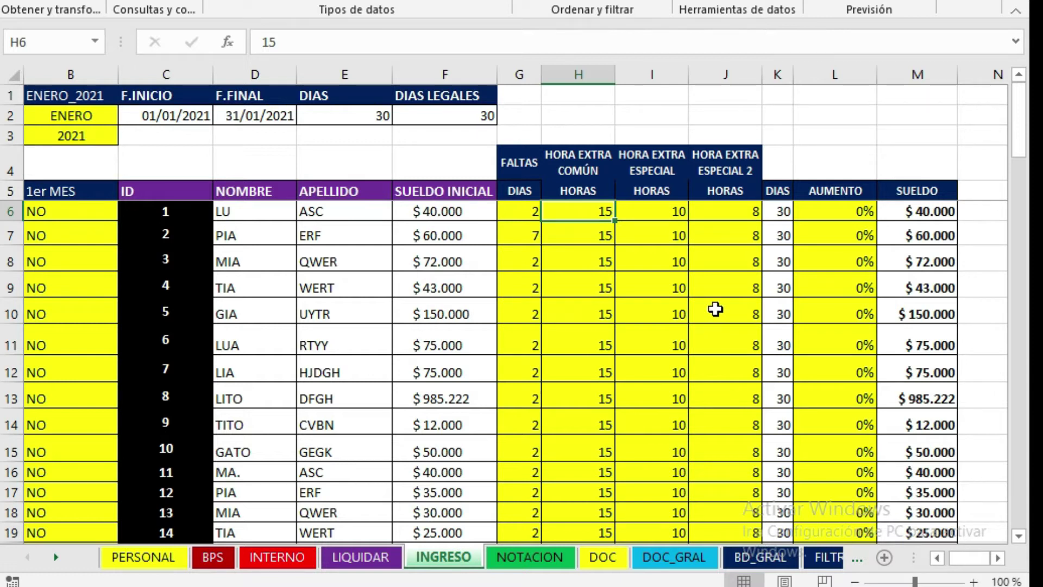
click(642, 214)
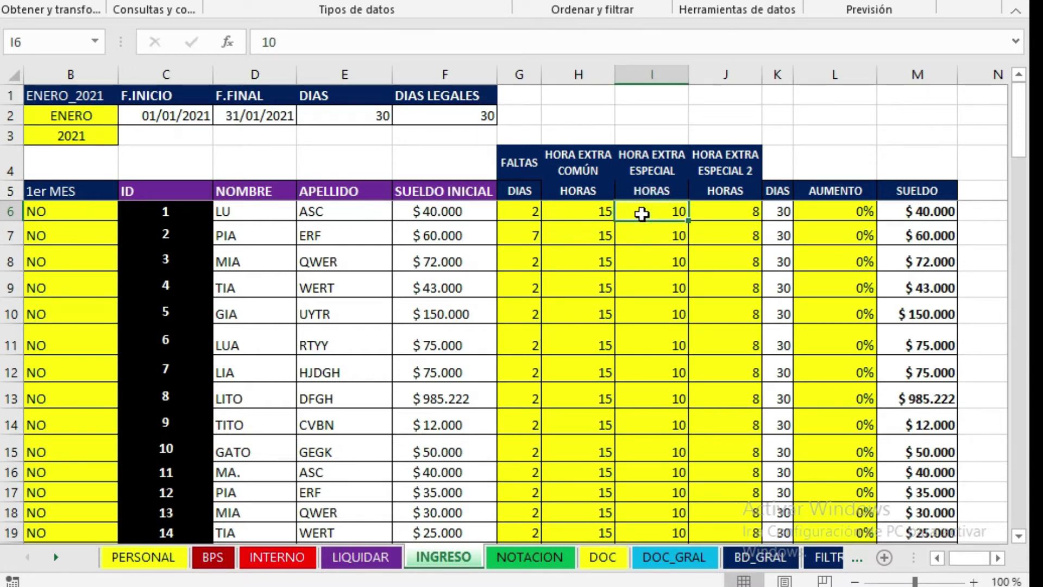
click(695, 211)
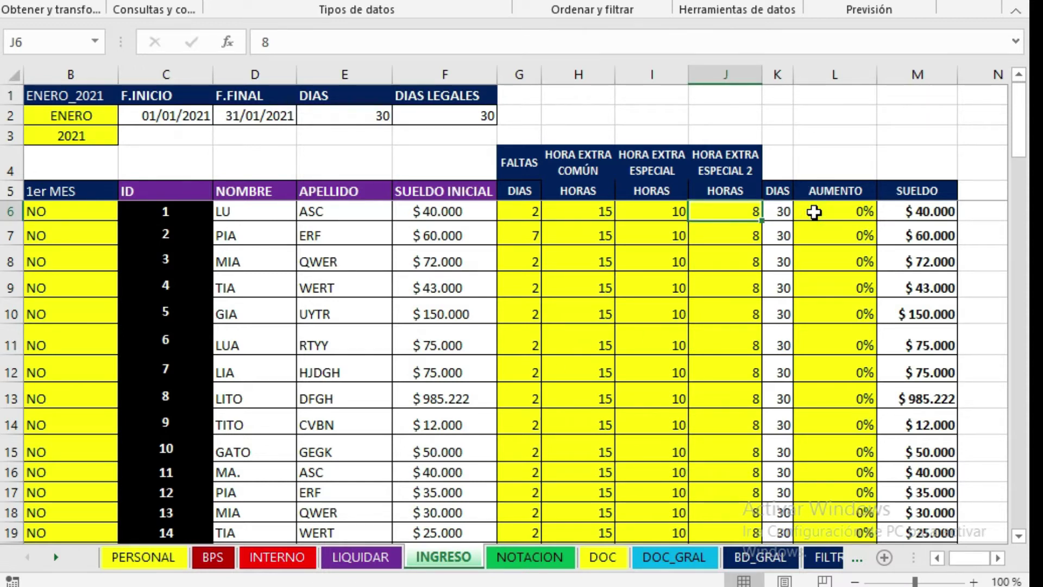
click(852, 228)
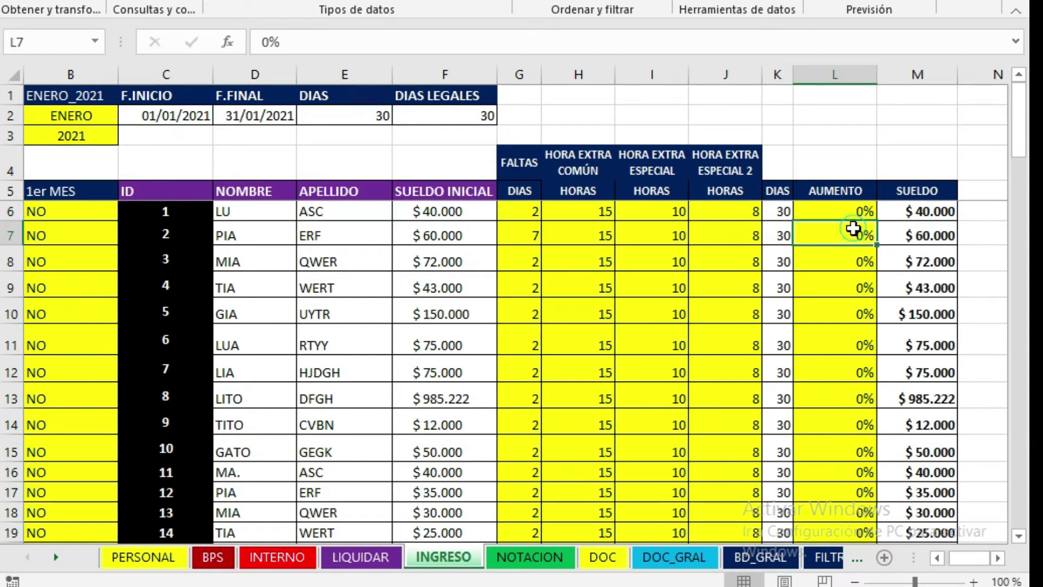
click(850, 214)
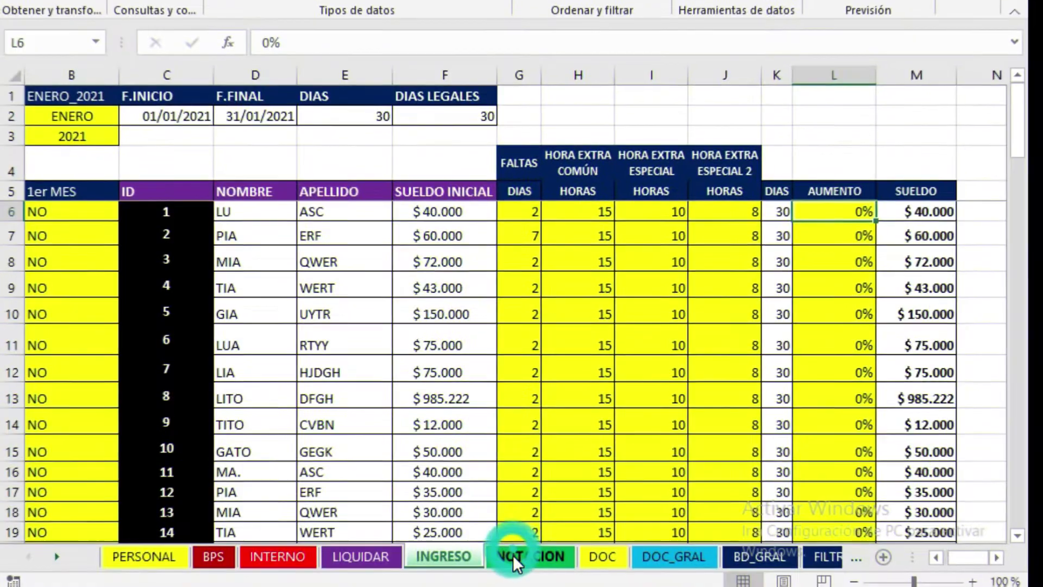
Open NOTACION and scan its header row through the overtime columns to LIQUIDO and back
click(513, 555)
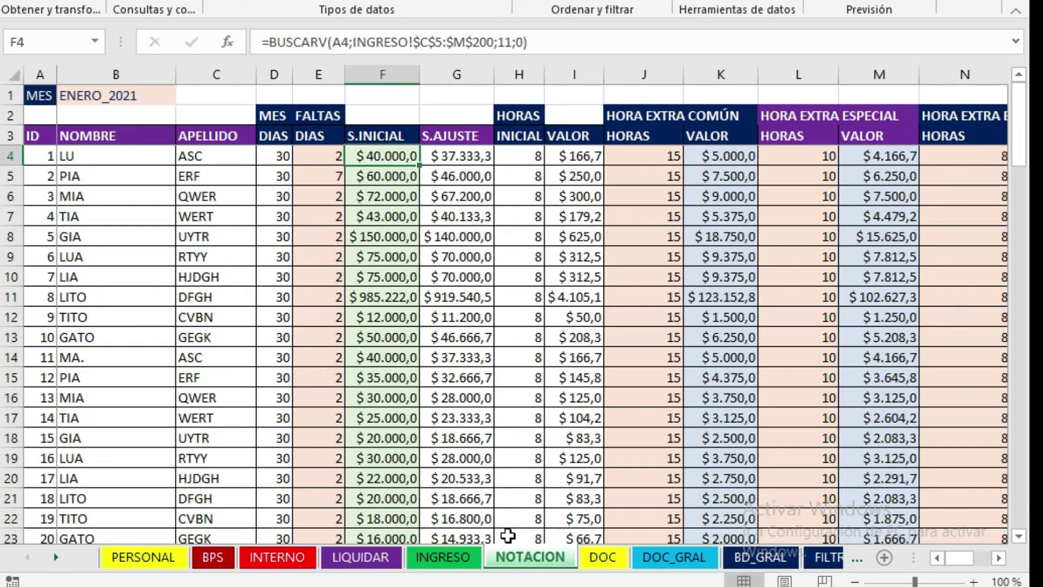
click(104, 118)
click(49, 135)
key(Right)
key(Right)
key(Right)
key(Right)
key(Right)
key(Right)
key(Right)
key(Right)
key(Right)
key(Right)
key(Right)
key(Right)
key(Right)
key(Right)
key(Right)
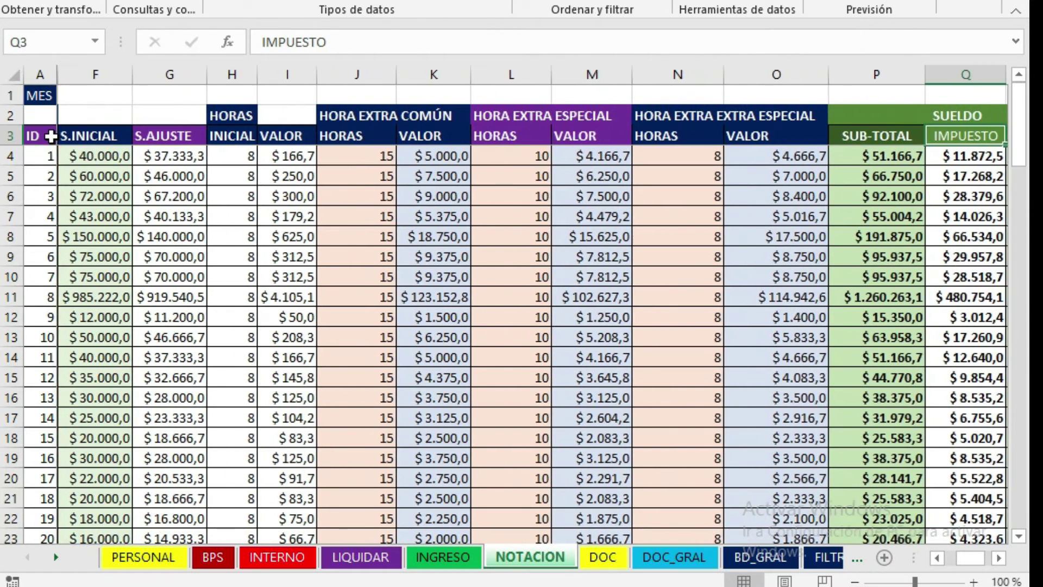
key(Right)
key(Right)
key(Left)
key(Left)
key(Left)
key(Left)
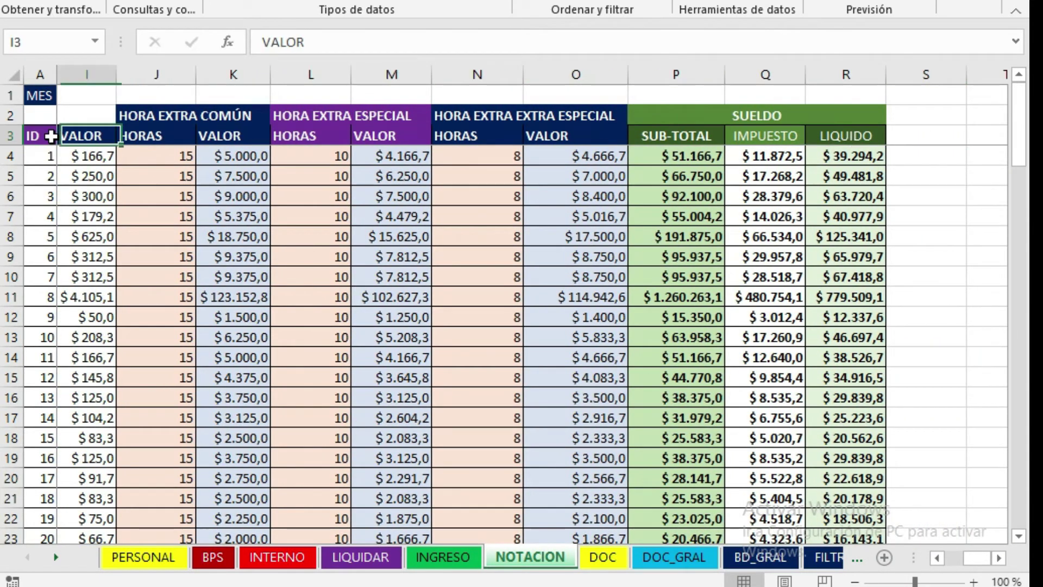
key(Left)
key(Left)
key(Left)
key(Left)
key(Left)
key(Left)
key(Left)
key(Left)
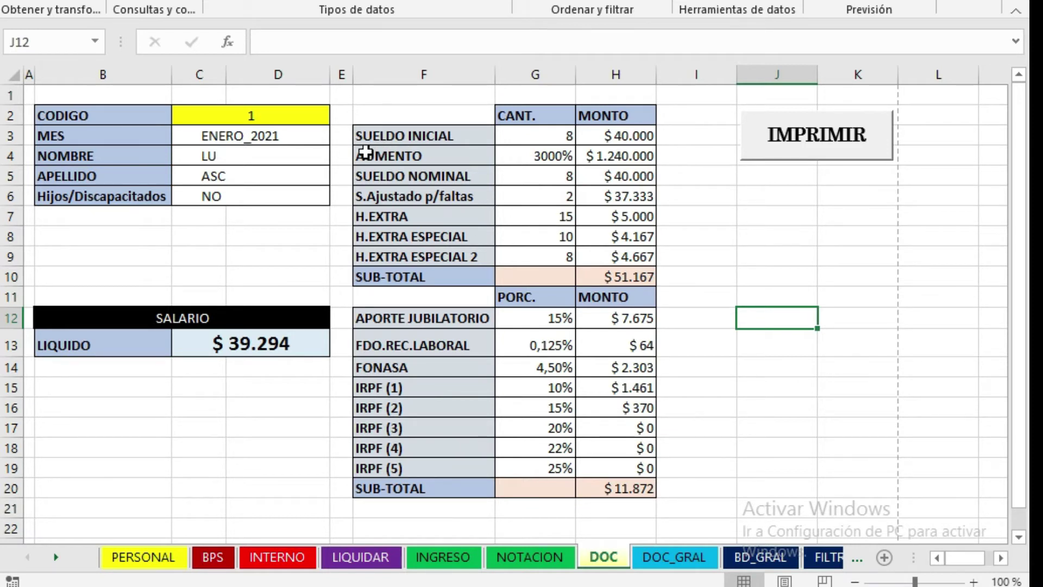
Switch the DOC payslip's CODIGO through employee codes 2, 5, 10, and then 26
click(313, 114)
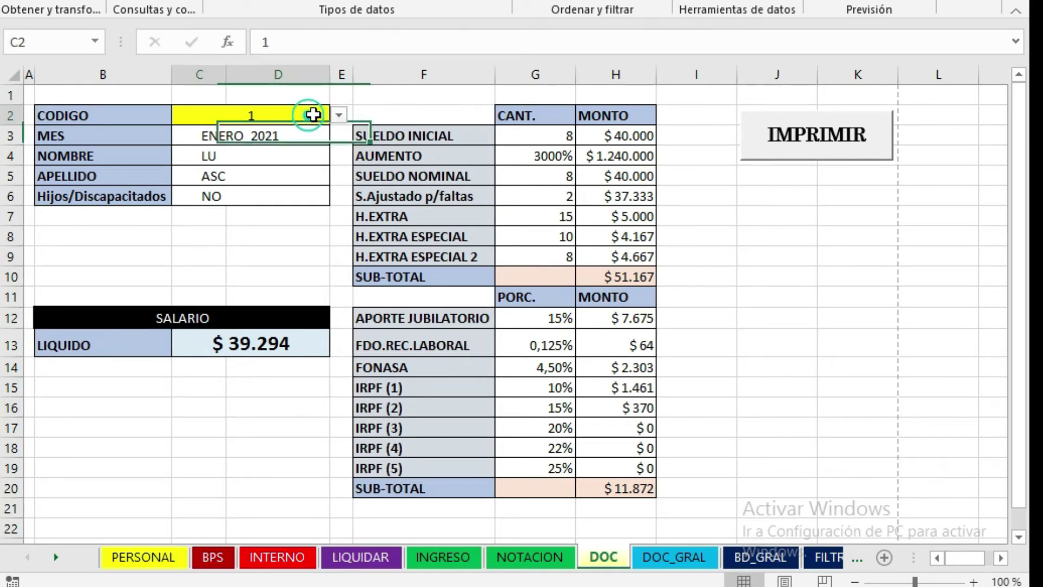
click(339, 114)
click(275, 145)
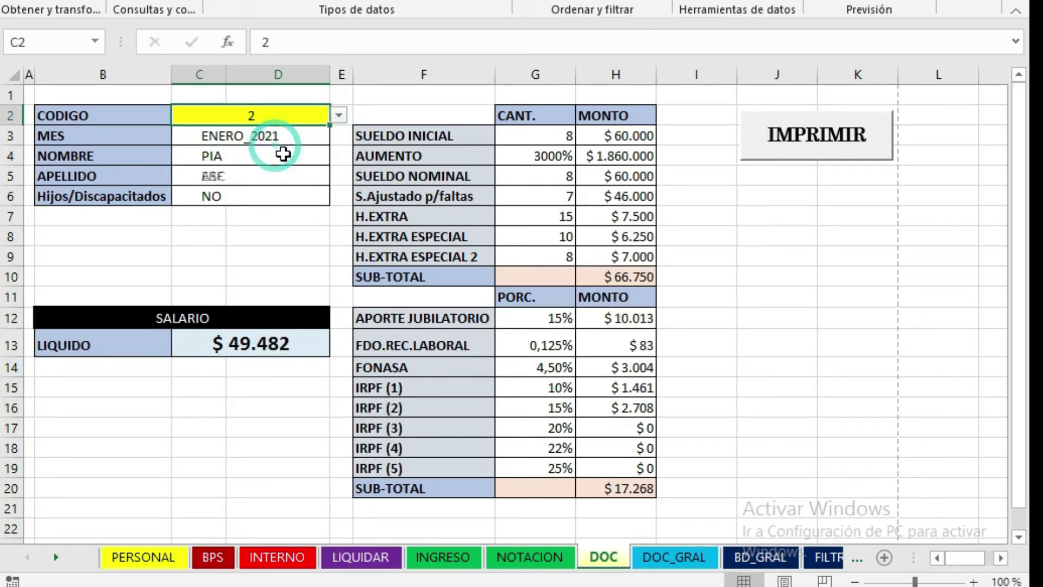
click(338, 115)
click(284, 163)
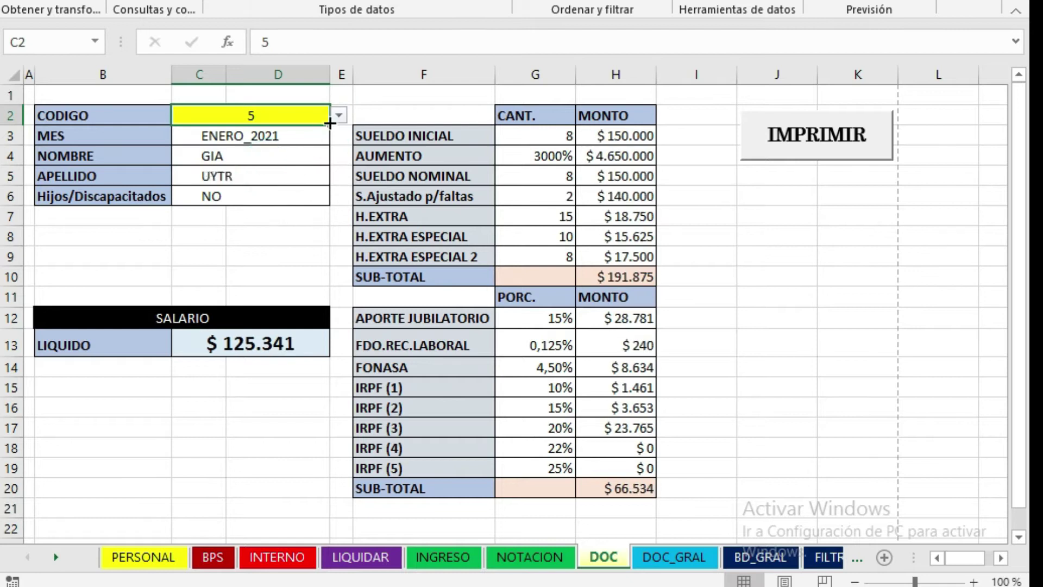
click(338, 116)
click(279, 191)
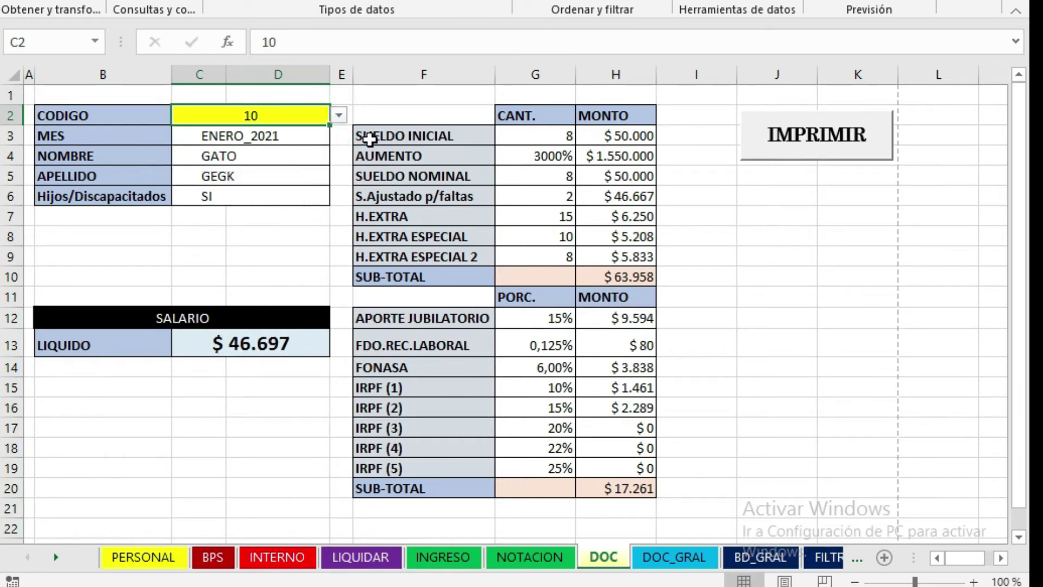
click(338, 114)
drag(337, 155, 334, 196)
click(255, 185)
Export employee code 85's payslip as a PDF and select the exported receipt file
click(338, 115)
click(286, 197)
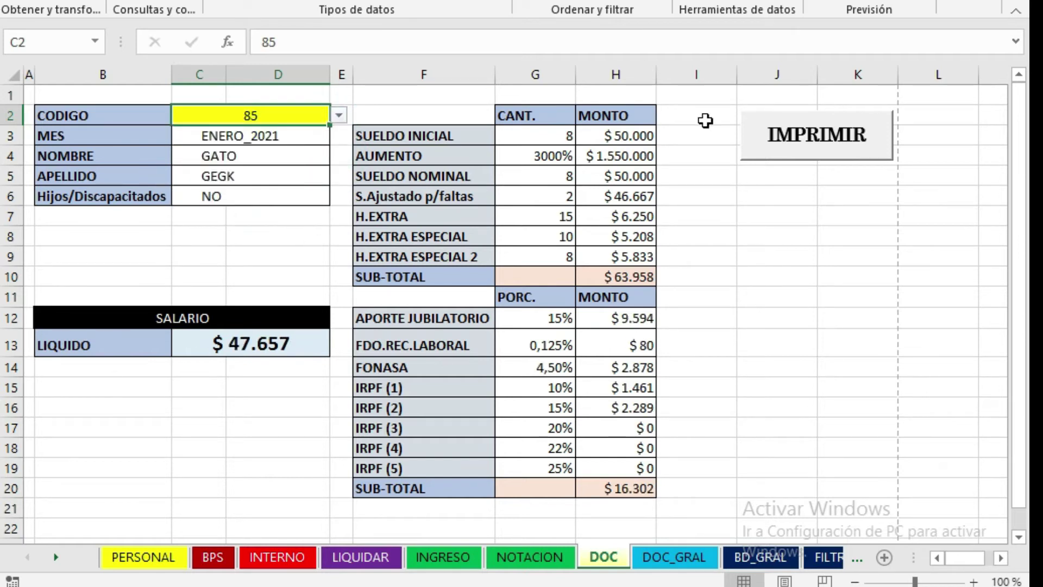
click(817, 139)
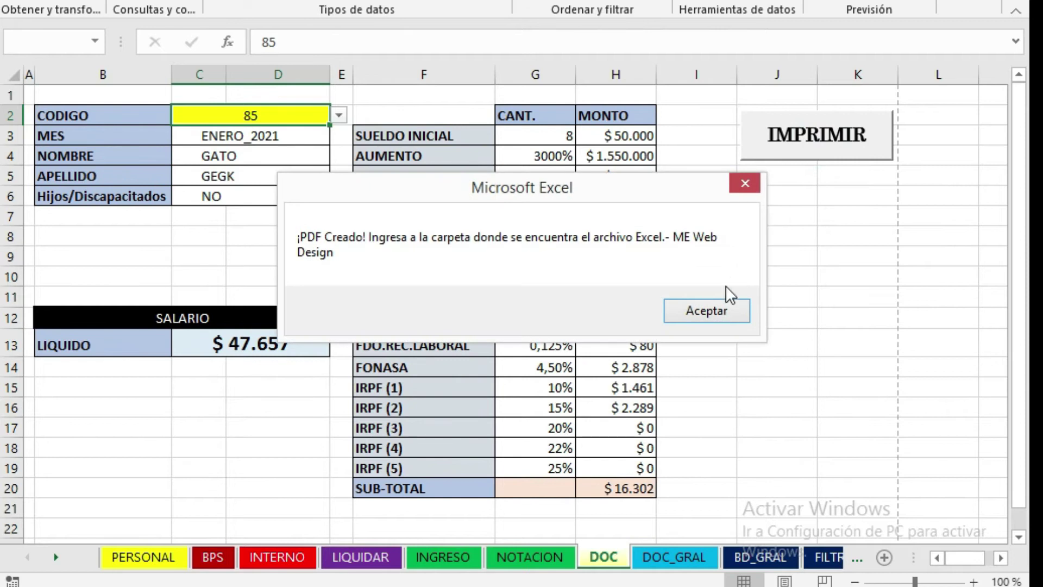
click(726, 316)
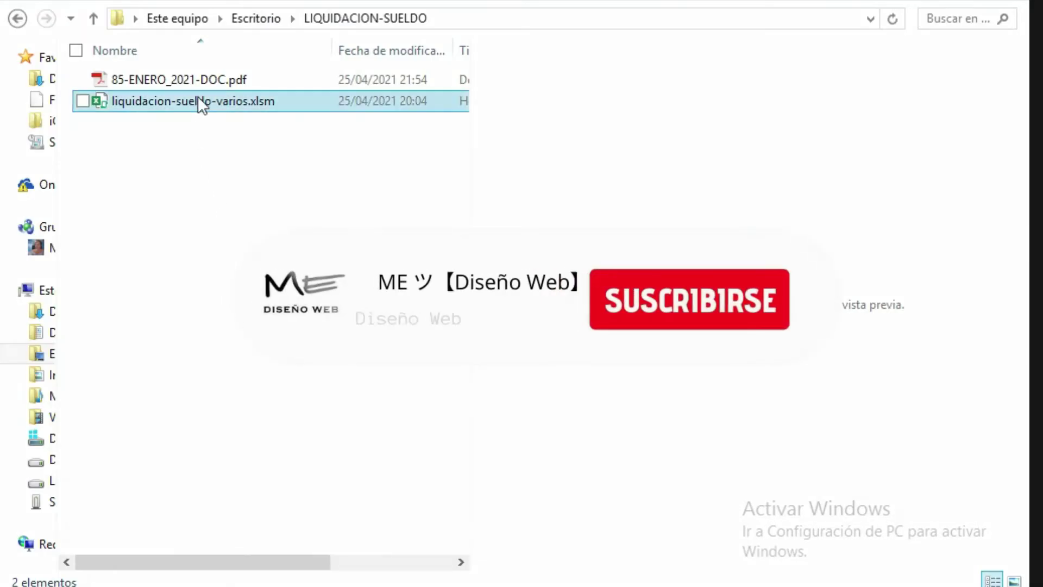
click(202, 81)
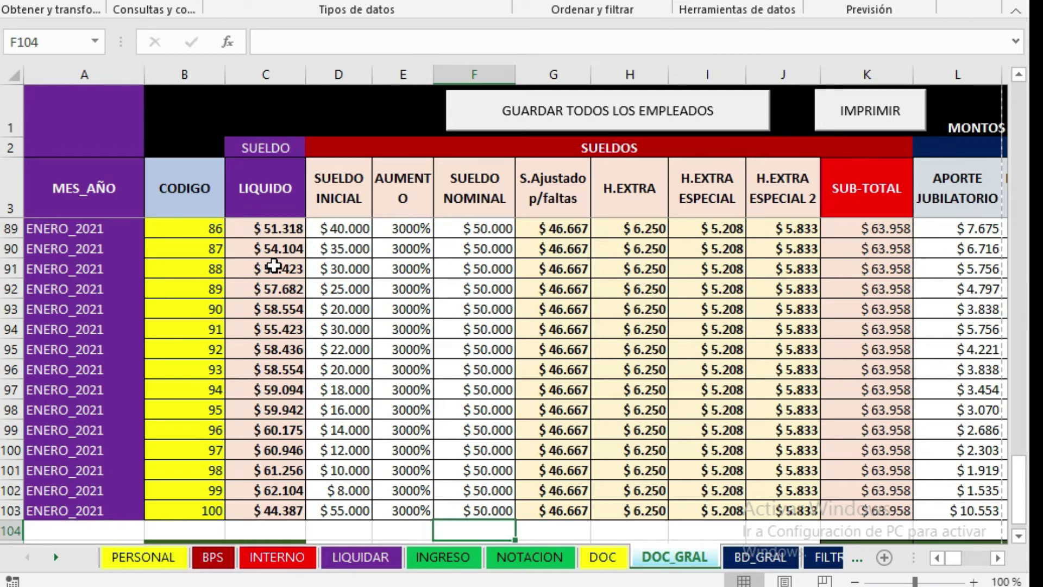
Inspect the SUELDO NOMINAL formula in F89, then move back to the CODIGO column
click(484, 220)
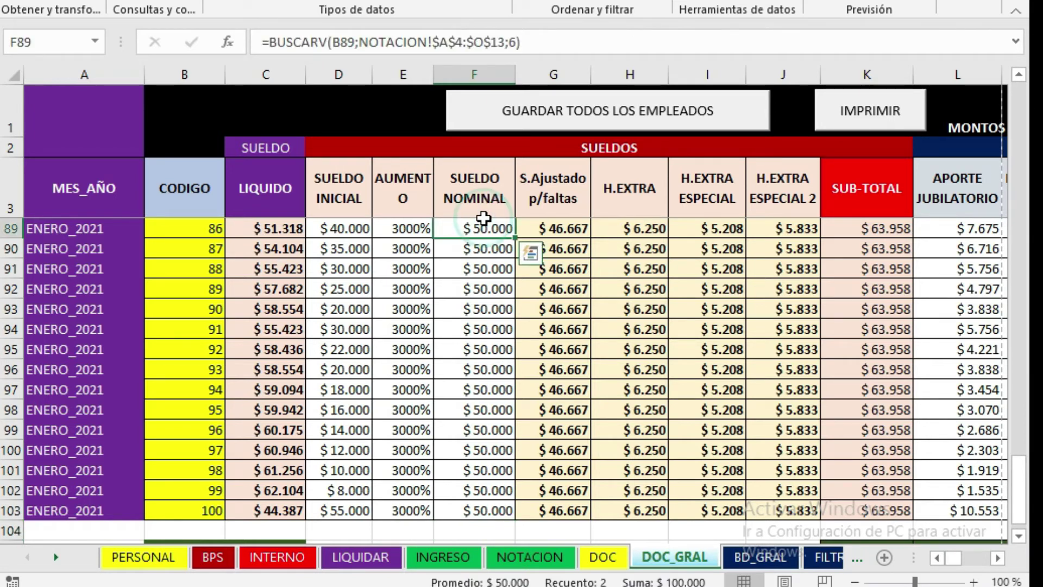
key(Left)
key(Left)
key(Left)
key(Left)
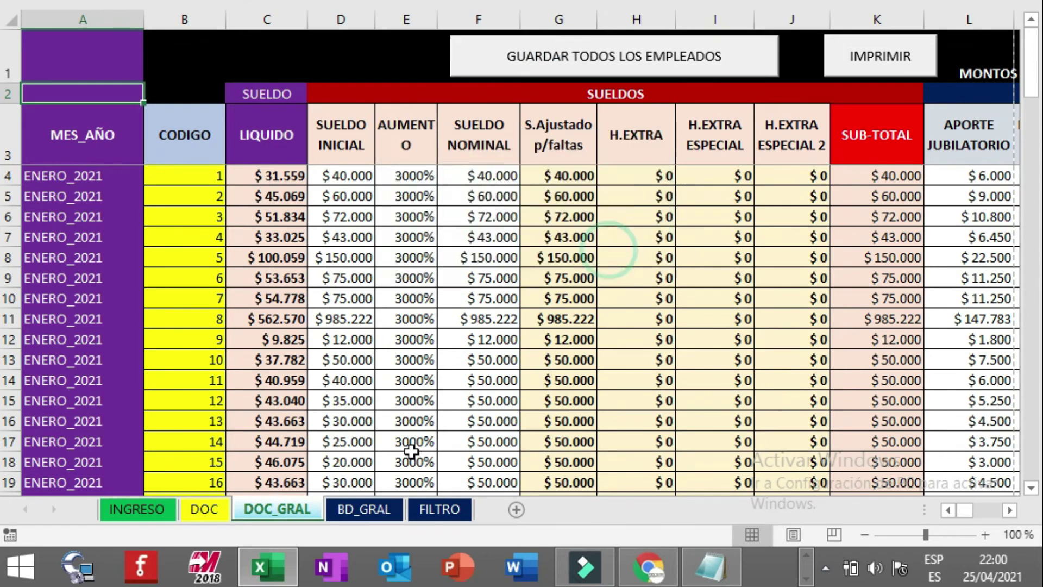
Check the BD_GRAL history, then set the INGRESO month to FEBRERO
click(393, 509)
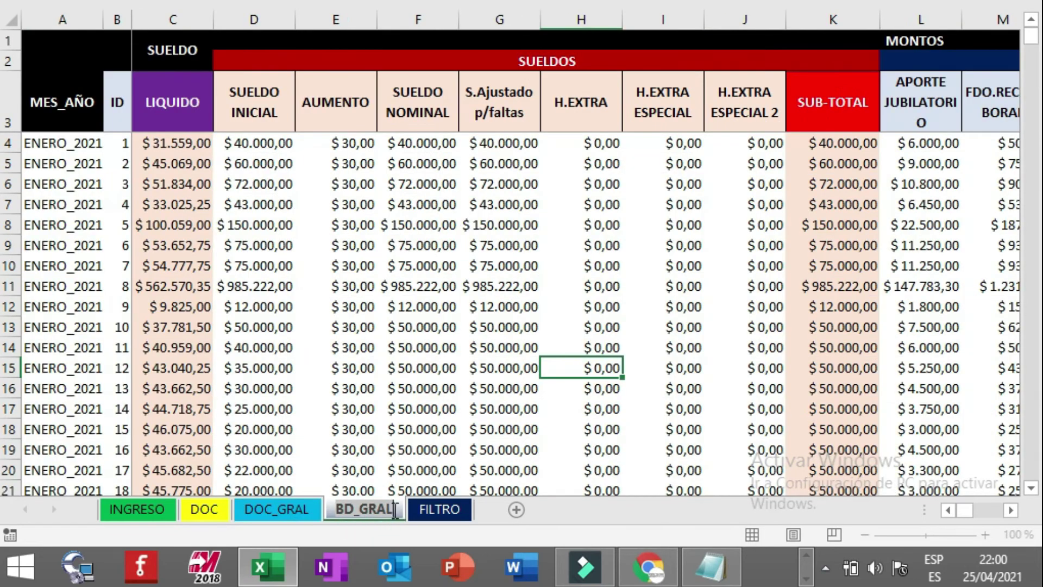
click(135, 506)
click(126, 61)
click(65, 93)
Give every employee 1 absence day and 8 common overtime hours for February
click(525, 168)
double_click(544, 169)
click(654, 165)
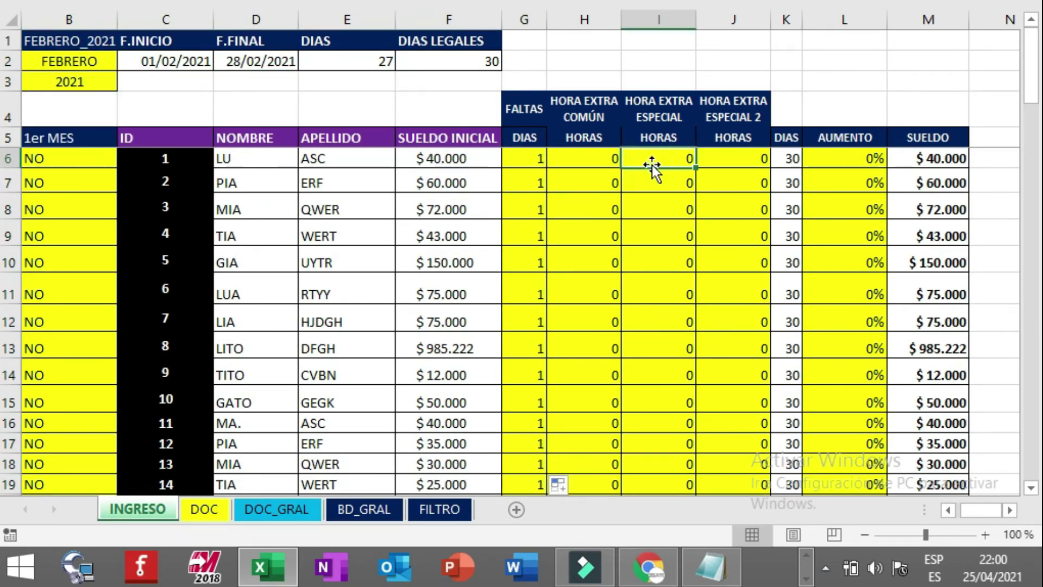
click(603, 159)
double_click(621, 168)
click(729, 241)
Save all employees' February records from DOC_GRAL
click(274, 510)
click(628, 68)
click(617, 261)
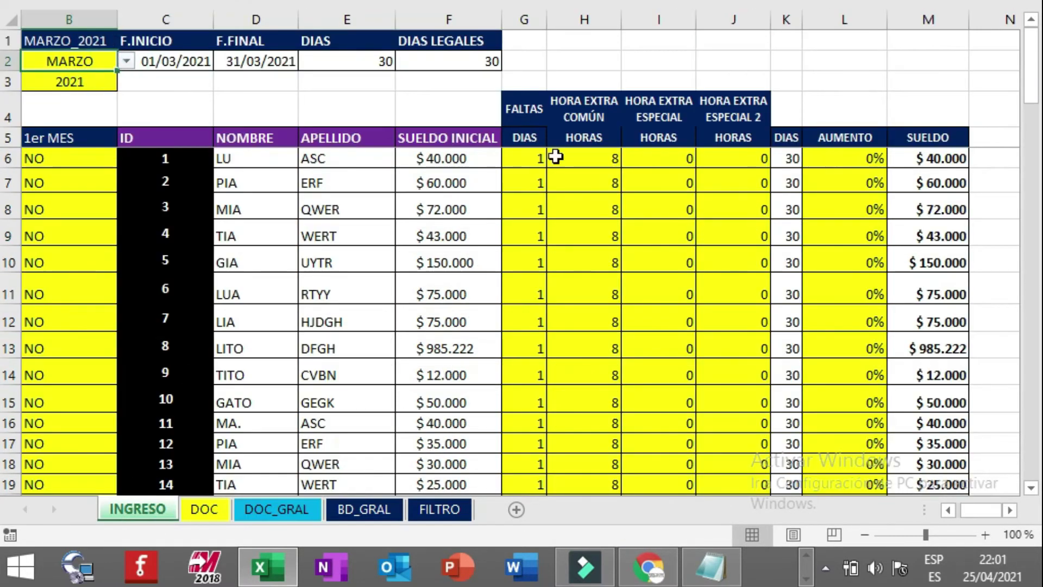
Set the month to MARZO and give every employee 7 absence days
click(538, 163)
text(7)
key(Return)
click(537, 159)
double_click(546, 169)
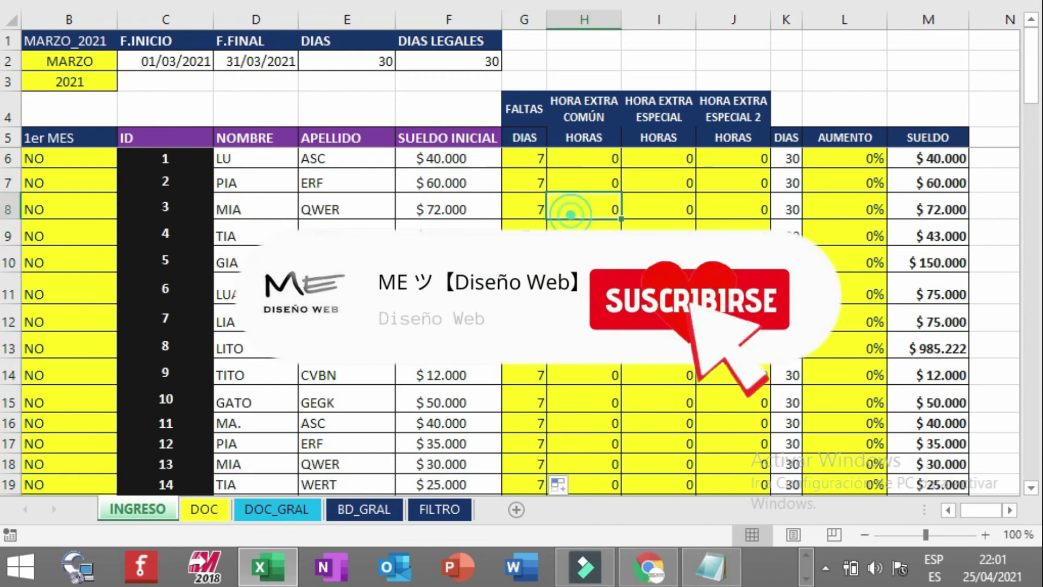
Change absences to 5, then 3 days from employee 9 down, and overtime to 2 hours from employee 10
click(524, 375)
text(5)
double_click(546, 386)
text(3)
double_click(546, 386)
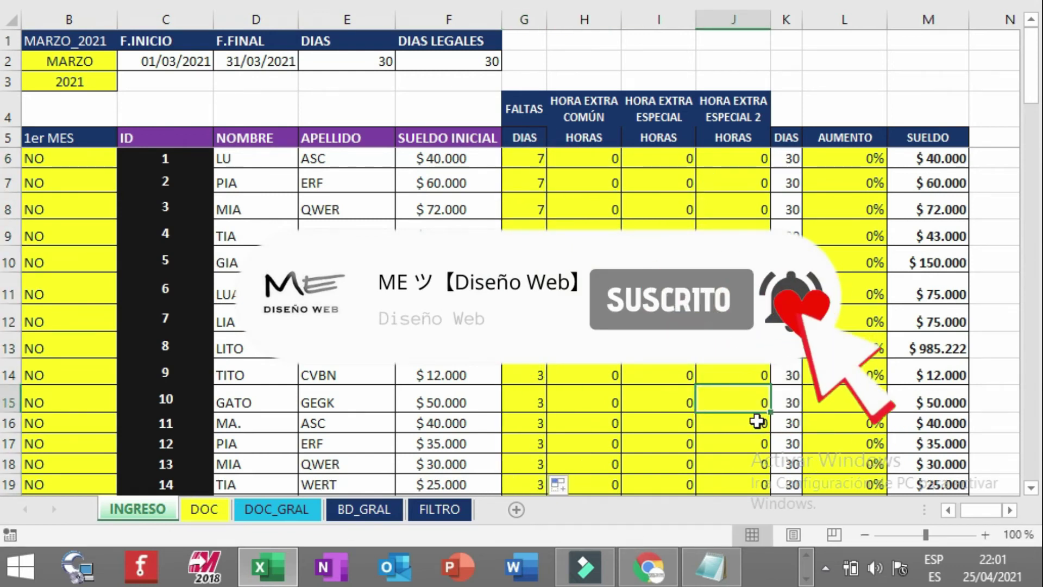
click(584, 402)
text(2)
click(584, 403)
double_click(621, 412)
click(658, 375)
Save all employees' March records from DOC_GRAL
click(204, 509)
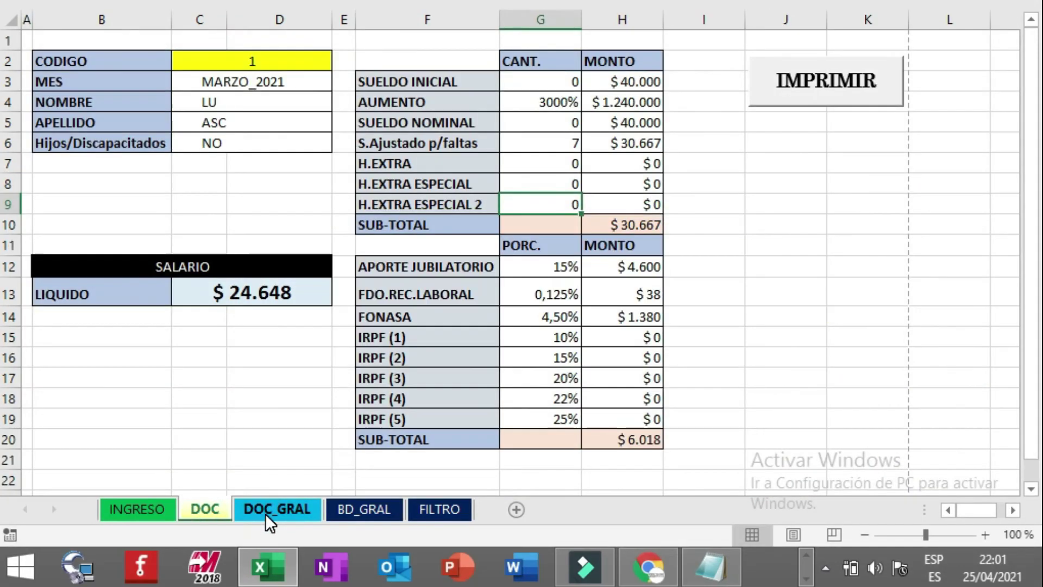
click(250, 61)
click(341, 61)
click(249, 170)
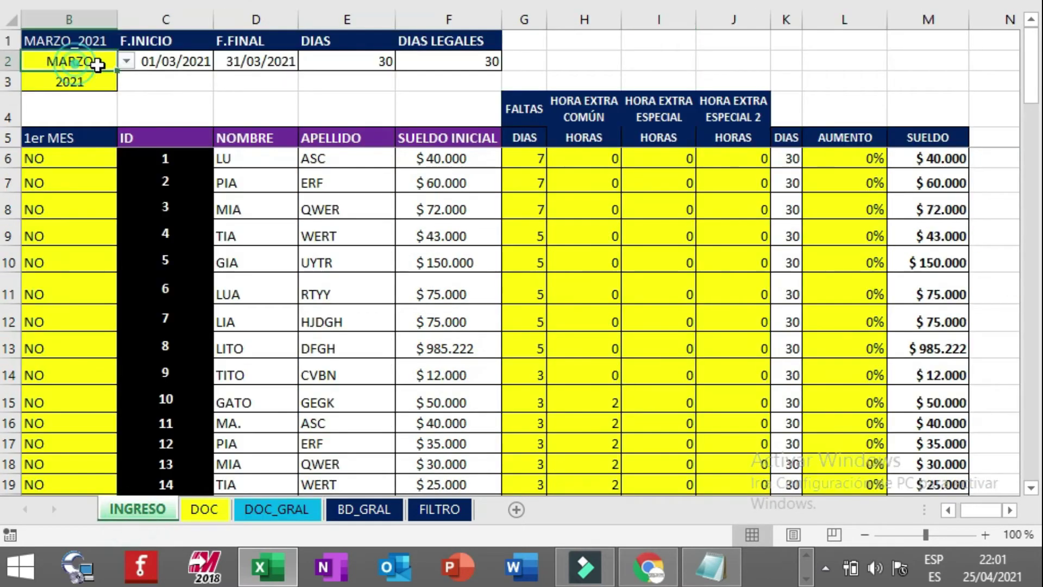
Set the month to ABRIL and reset absence and overtime columns to zero
click(126, 60)
click(92, 93)
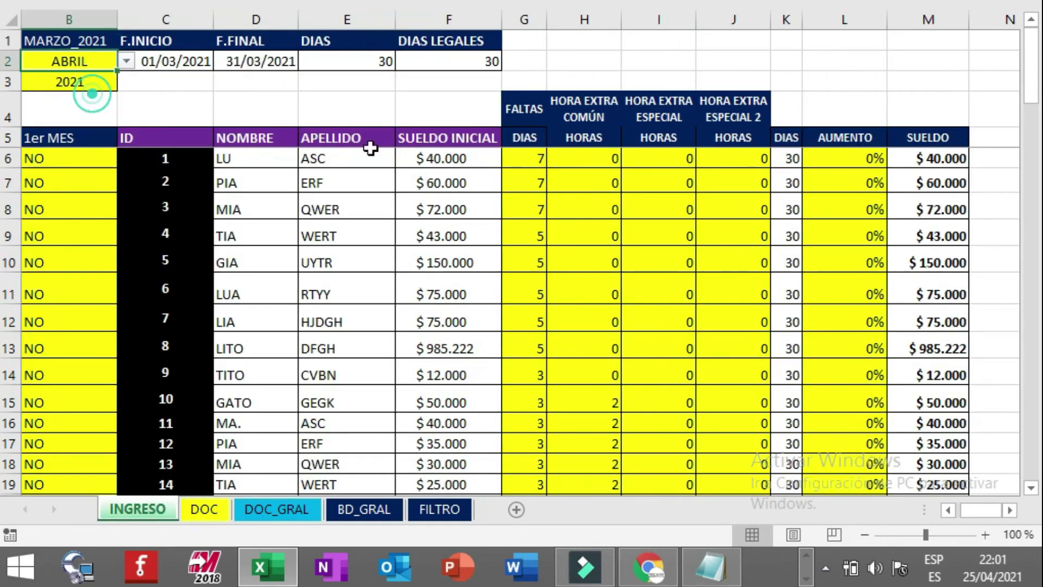
click(596, 179)
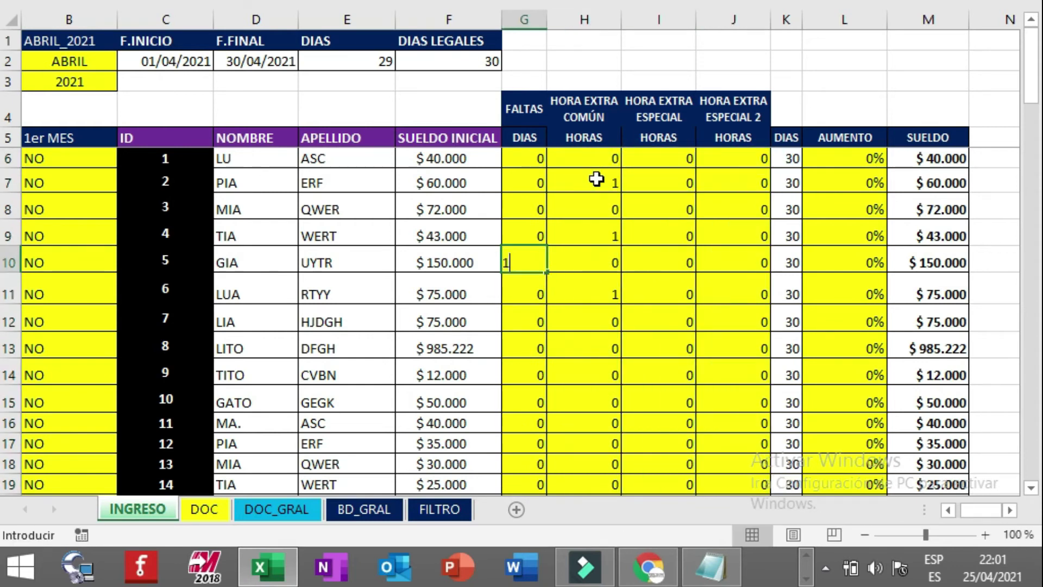
Check employee 1's DOC payslip, save all April payroll, then set the month to MAYO
click(210, 513)
click(340, 58)
click(336, 76)
click(276, 509)
click(625, 60)
key(Return)
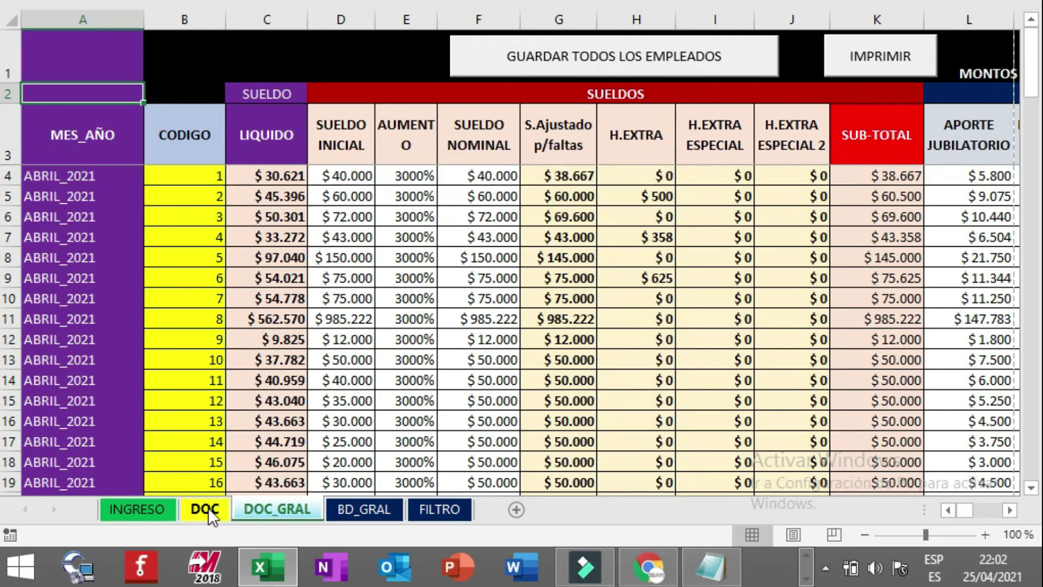
click(42, 92)
click(524, 158)
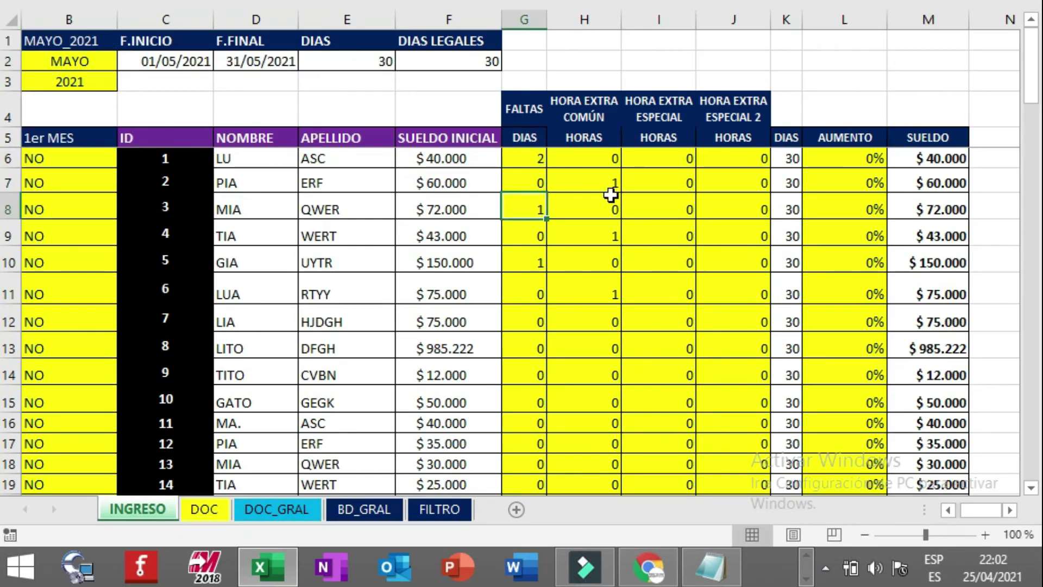
Save all employees' May payroll from the summary sheet
click(210, 509)
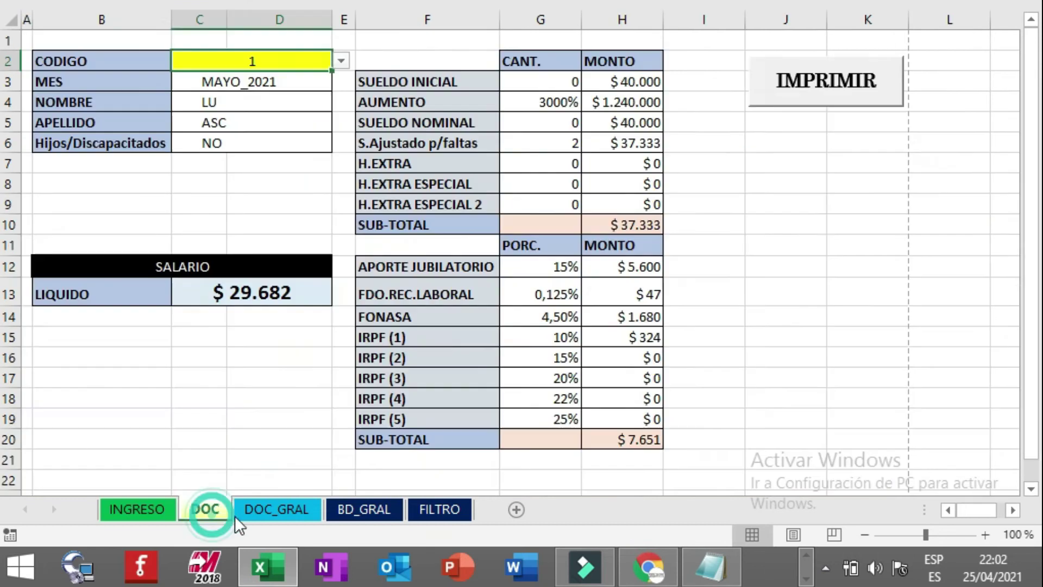
click(276, 509)
click(530, 54)
click(612, 252)
Switch the month to JUNIO and save all employees' June payroll
click(112, 62)
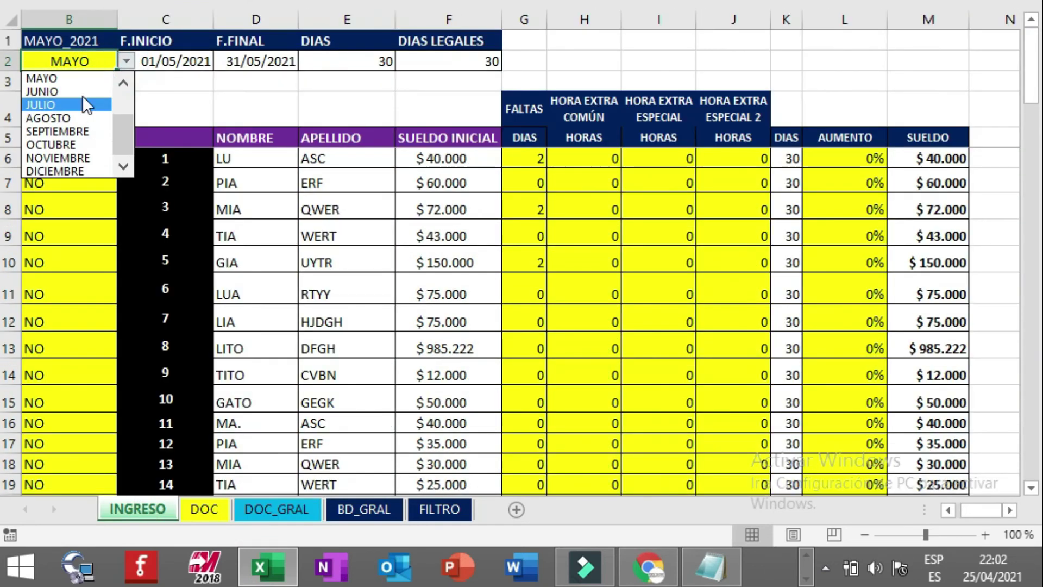
click(38, 90)
click(536, 183)
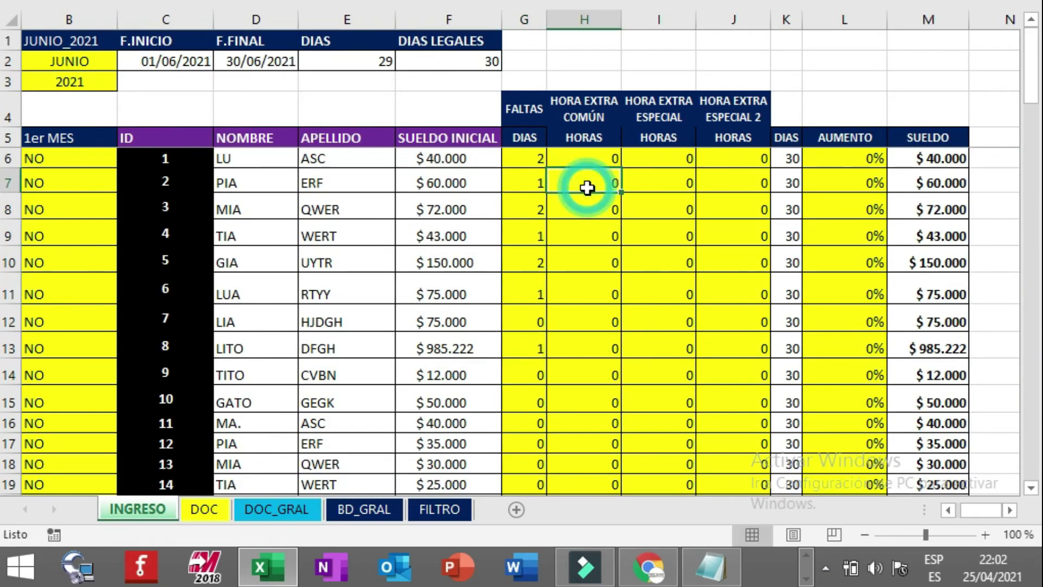
click(204, 509)
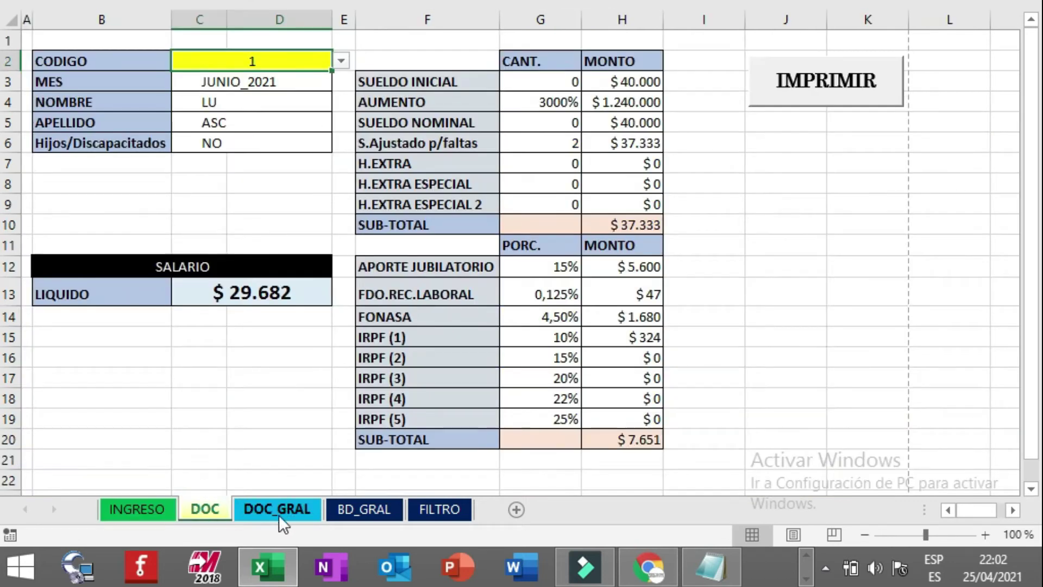
click(276, 508)
click(540, 65)
key(Return)
Switch the month to JULIO and save all employees' July payroll
click(137, 509)
click(103, 57)
click(126, 62)
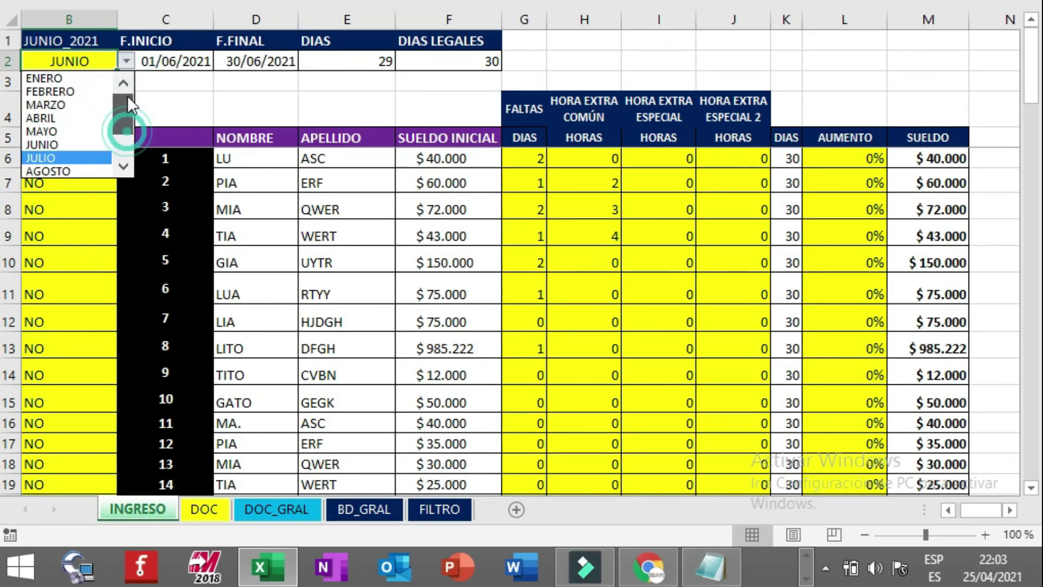
click(71, 105)
click(540, 163)
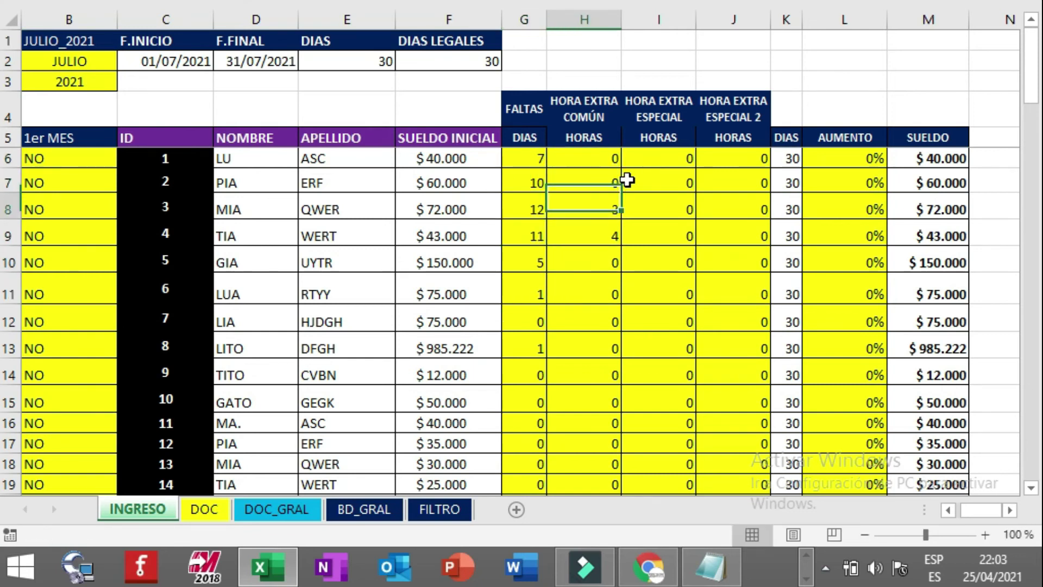
click(275, 509)
click(541, 65)
key(Return)
Switch the month to AGOSTO and save all employees' August payroll
click(138, 509)
click(103, 57)
click(126, 61)
click(104, 118)
click(536, 163)
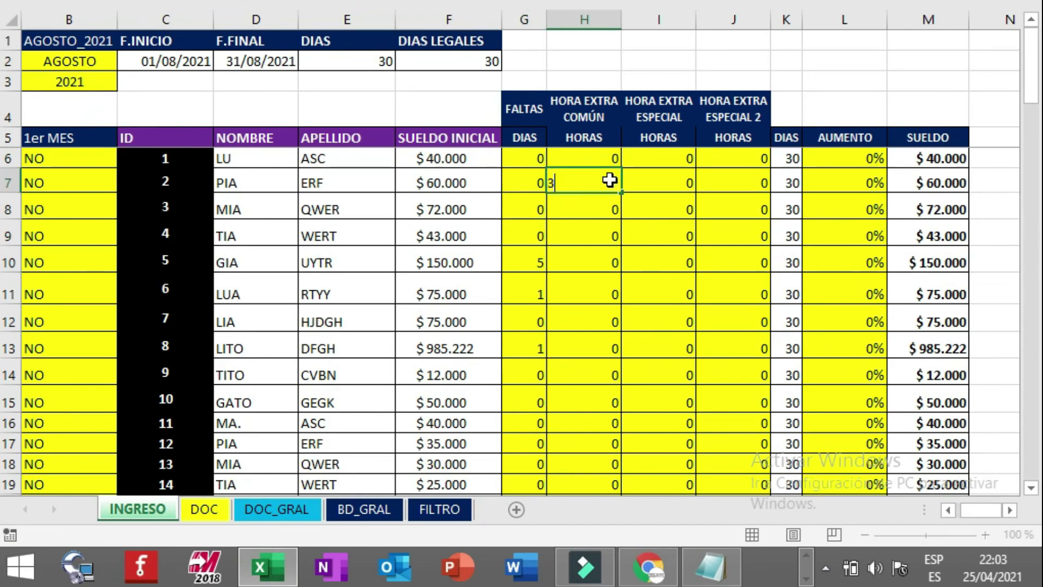
click(259, 509)
click(518, 68)
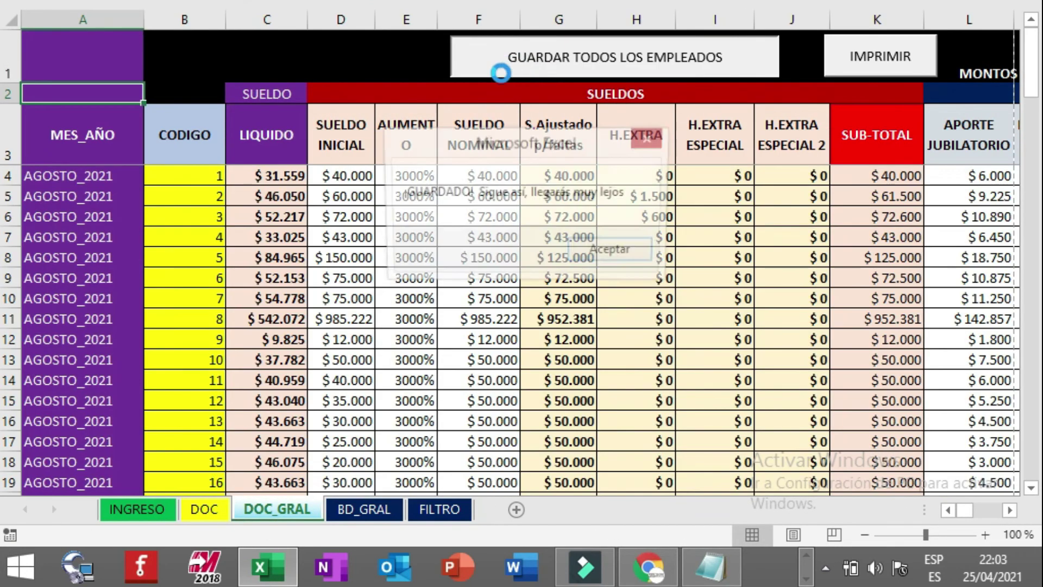
Switch the month to SEPTIEMBRE and save all employees' September payroll
click(138, 509)
click(126, 62)
click(81, 130)
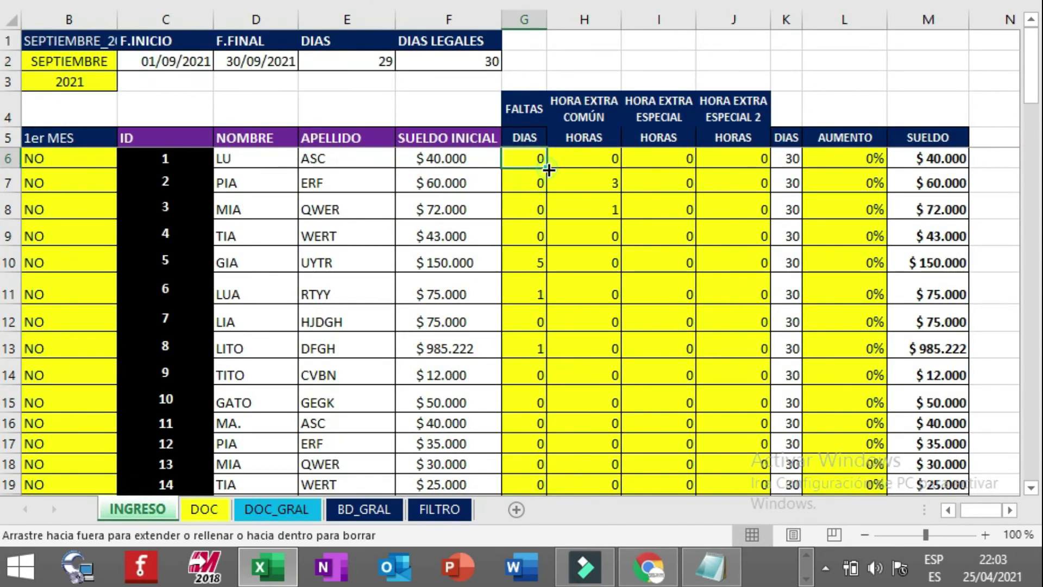
click(274, 509)
click(570, 64)
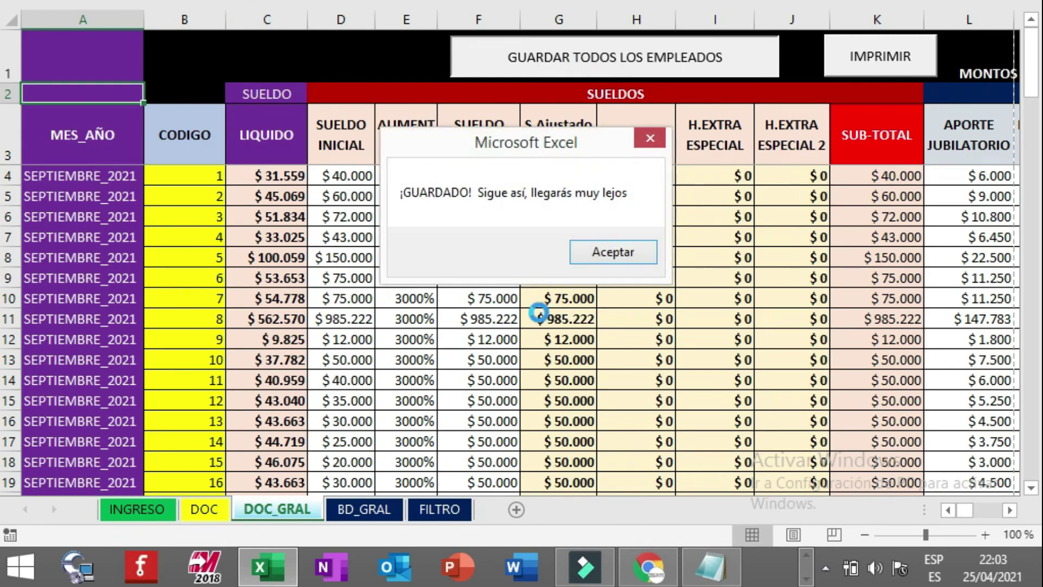
key(Return)
click(138, 509)
Switch the month to OCTUBRE and save all employees' October payroll
click(126, 62)
click(82, 143)
click(535, 178)
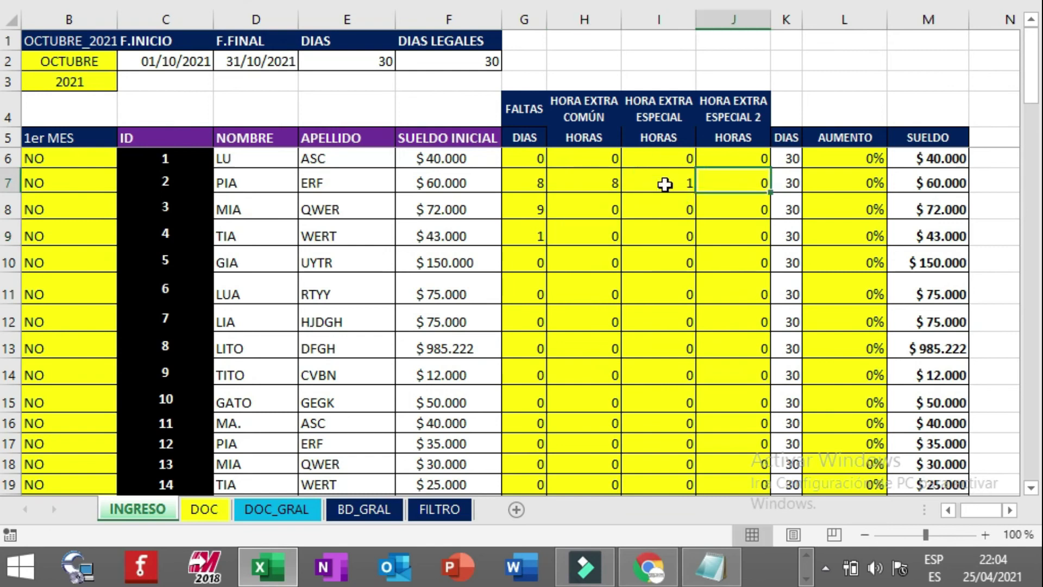
click(200, 509)
click(274, 510)
click(582, 51)
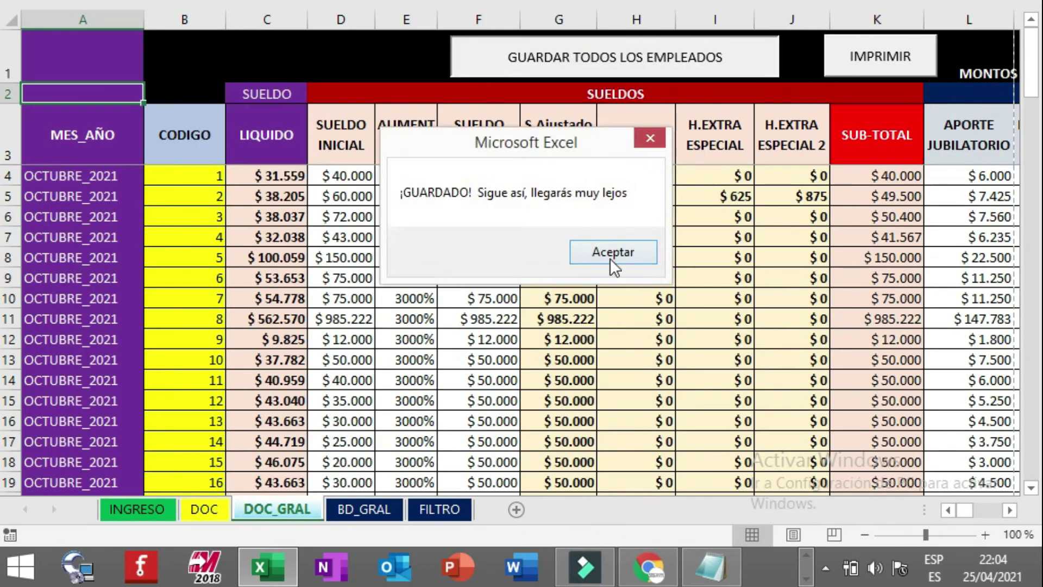
click(613, 263)
Set the month to NOVIEMBRE and reset absences and all overtime columns to 0
click(126, 62)
click(81, 158)
click(534, 187)
drag(544, 164, 544, 489)
drag(619, 167, 620, 489)
drag(694, 167, 694, 489)
drag(769, 167, 769, 488)
double_click(595, 175)
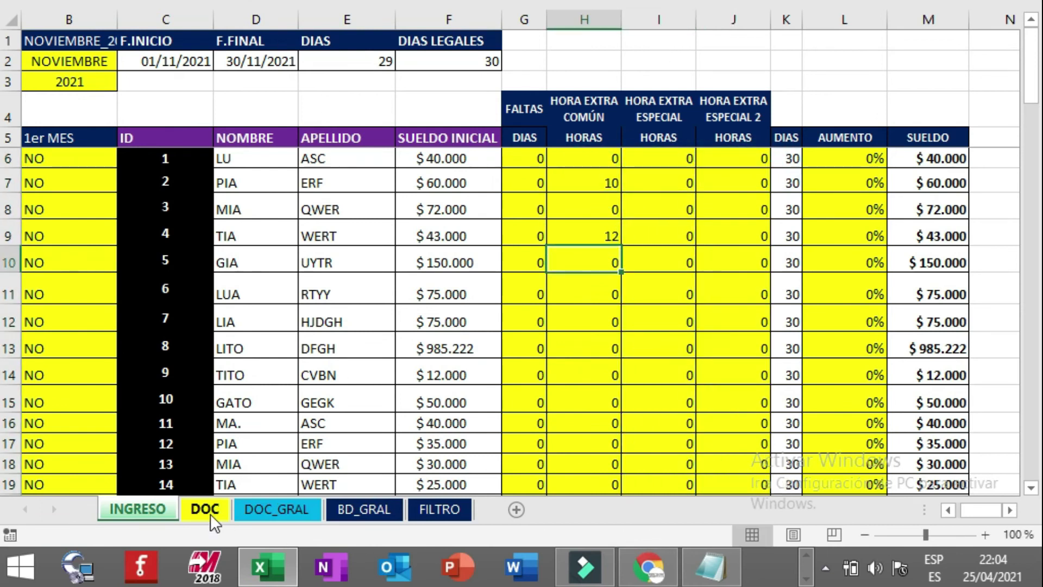
Save all employees' November payroll
click(274, 510)
click(581, 51)
click(612, 263)
Set the month to DICIEMBRE with 8 common, 6 special and 2 second-special overtime hours for everyone
click(126, 61)
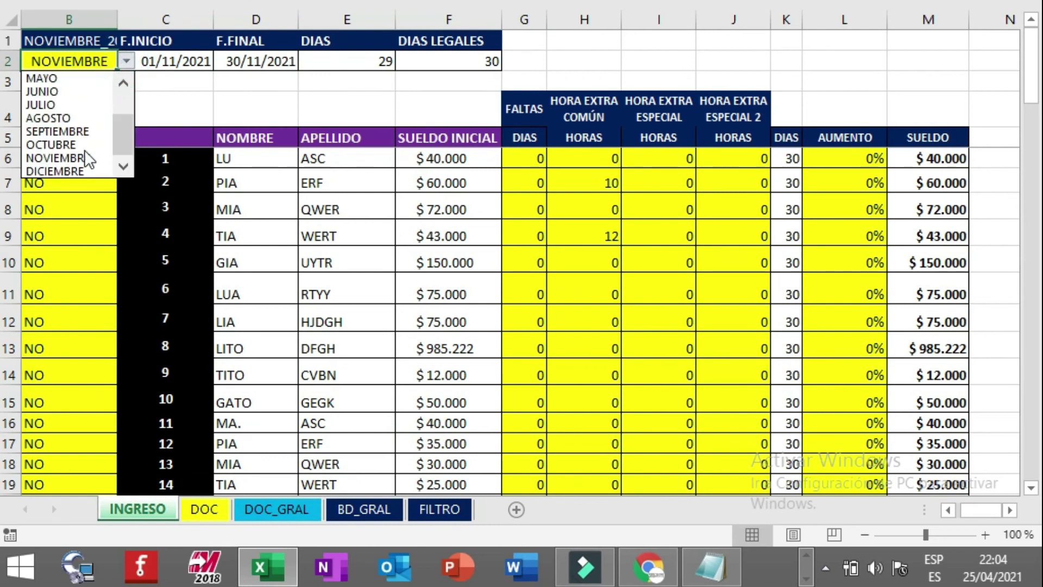
click(54, 170)
drag(620, 168, 620, 489)
click(679, 163)
double_click(621, 168)
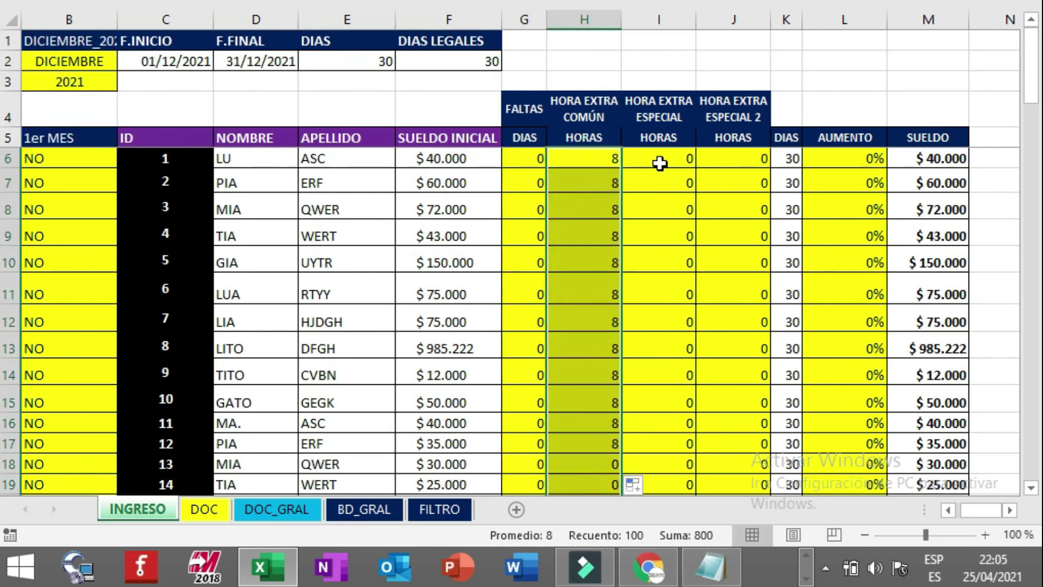
click(660, 163)
text(6)
double_click(695, 168)
click(722, 161)
double_click(769, 168)
click(267, 506)
Save December payroll, then search FILTRO for employee 1 and sort the history by month
click(531, 56)
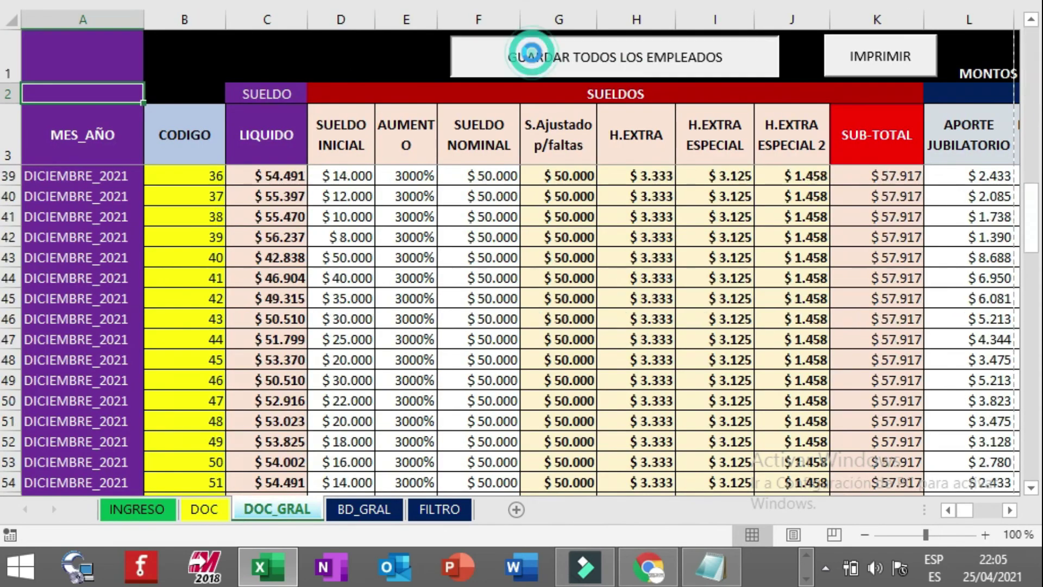
click(600, 251)
click(449, 198)
click(791, 195)
click(611, 245)
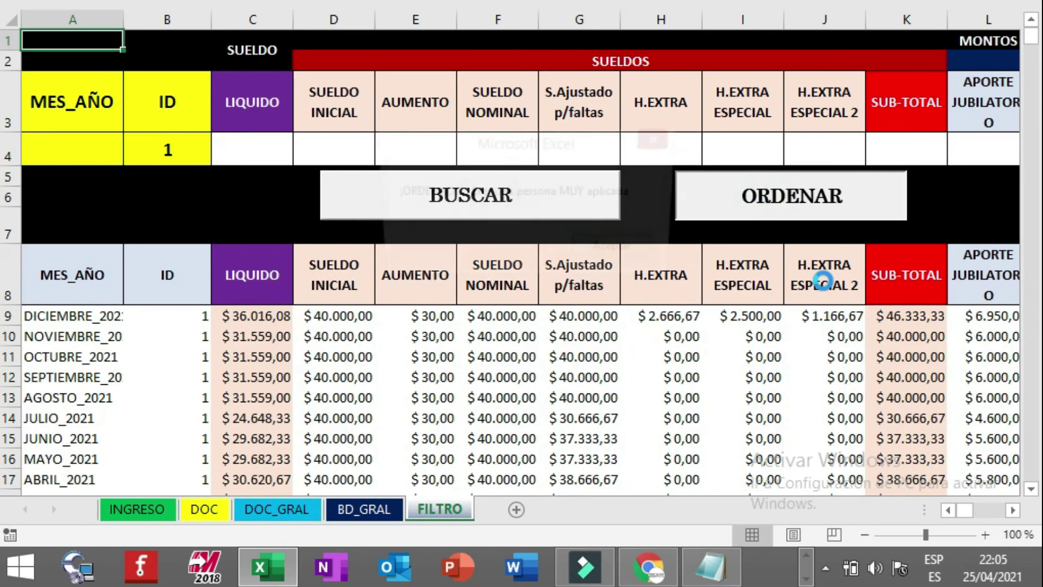
Autofit the month column and browse employee 1's payroll history columns
double_click(124, 19)
click(353, 318)
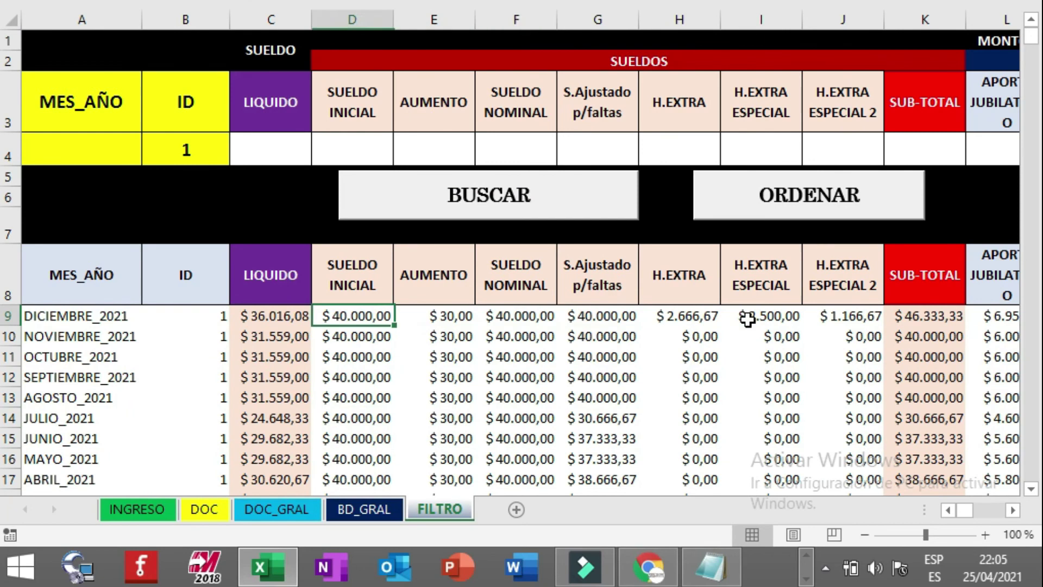
key(Right)
key(Right)
key(Right)
key(Right)
key(Right)
key(Right)
key(Right)
key(Right)
key(Right)
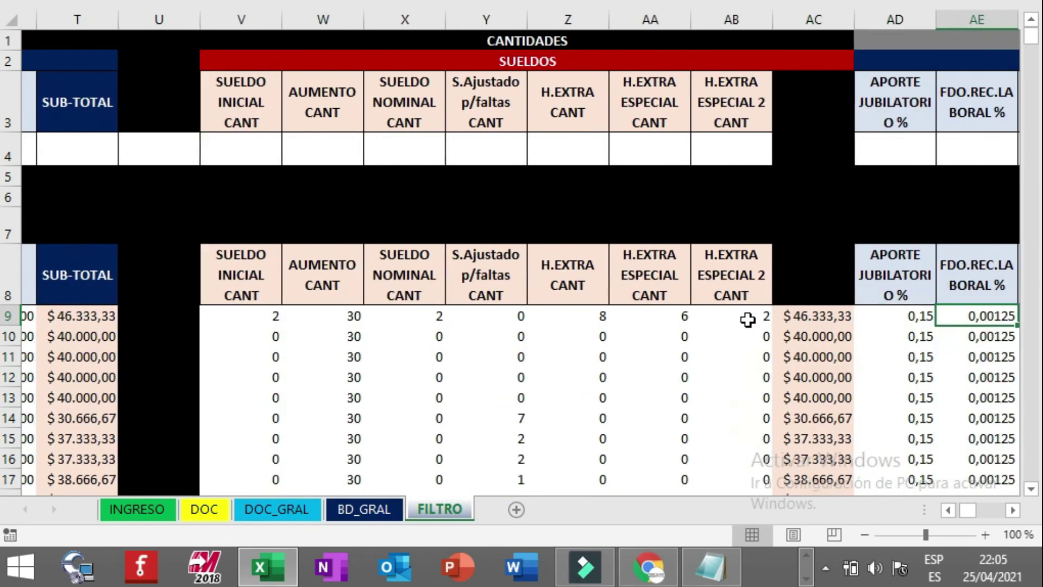
key(Right)
key(Right)
key(Right)
key(Left)
key(Left)
key(Left)
key(Left)
key(Left)
key(Left)
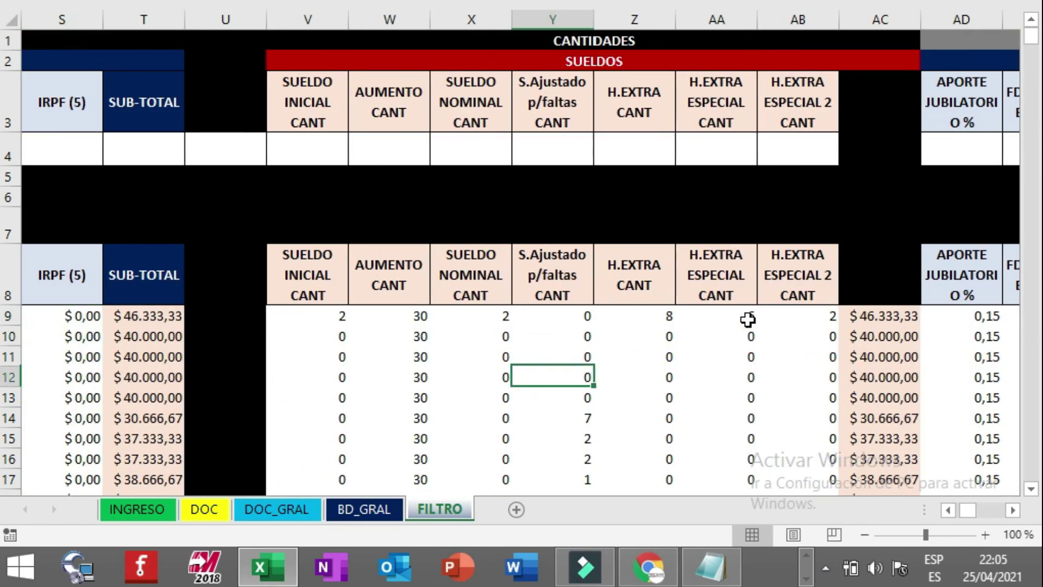
key(Left)
key(Left)
key(Left)
key(Down)
key(Down)
key(Left)
key(Left)
key(Left)
key(Left)
key(Left)
key(Left)
key(Down)
key(Down)
key(Down)
key(Up)
key(Up)
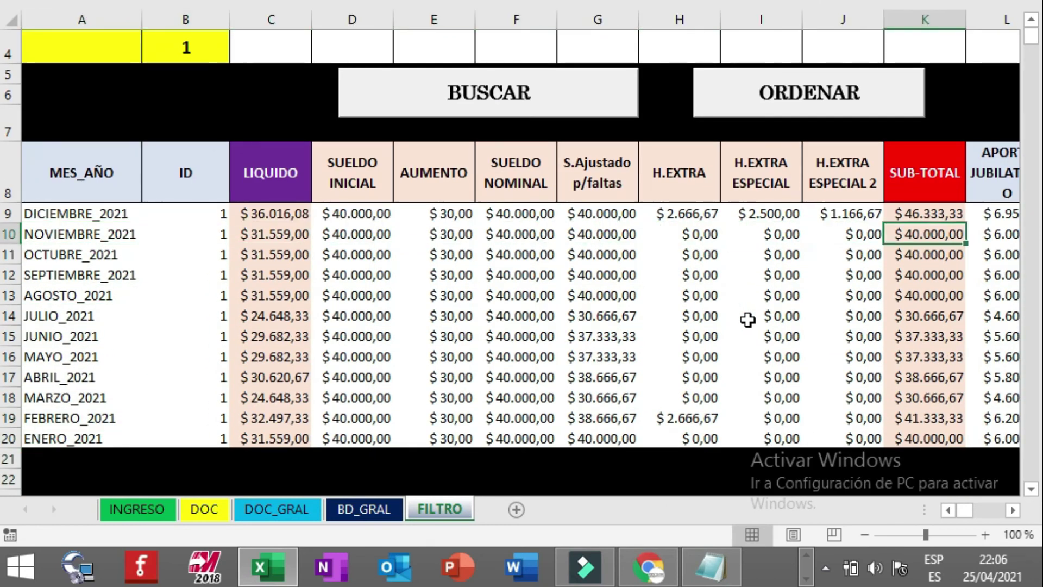
key(Up)
key(Up)
key(Up)
key(Left)
key(Left)
key(Left)
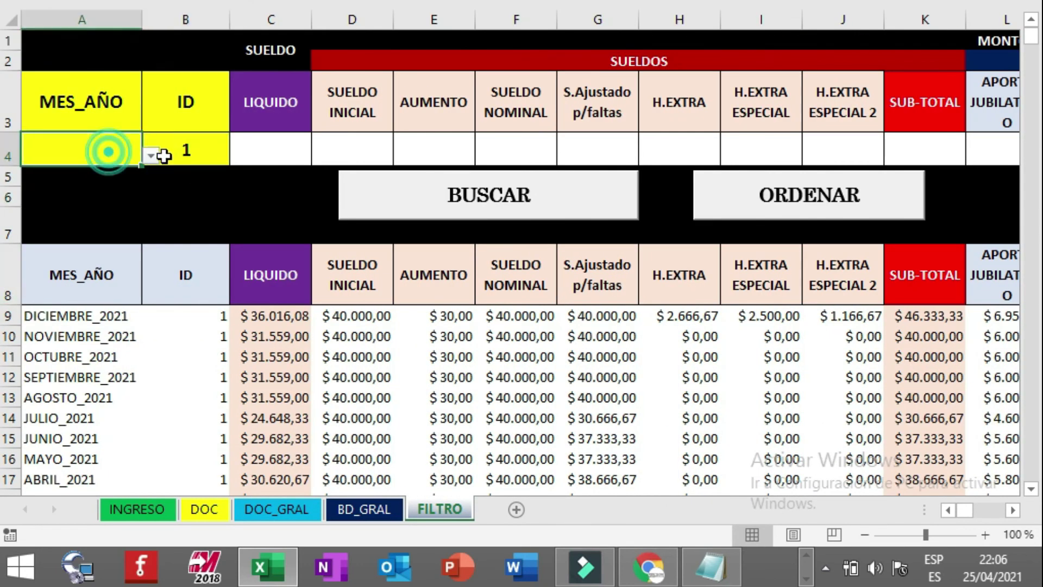
Filter the history for a December month with employee 2 and search the records
click(151, 156)
click(110, 265)
click(640, 250)
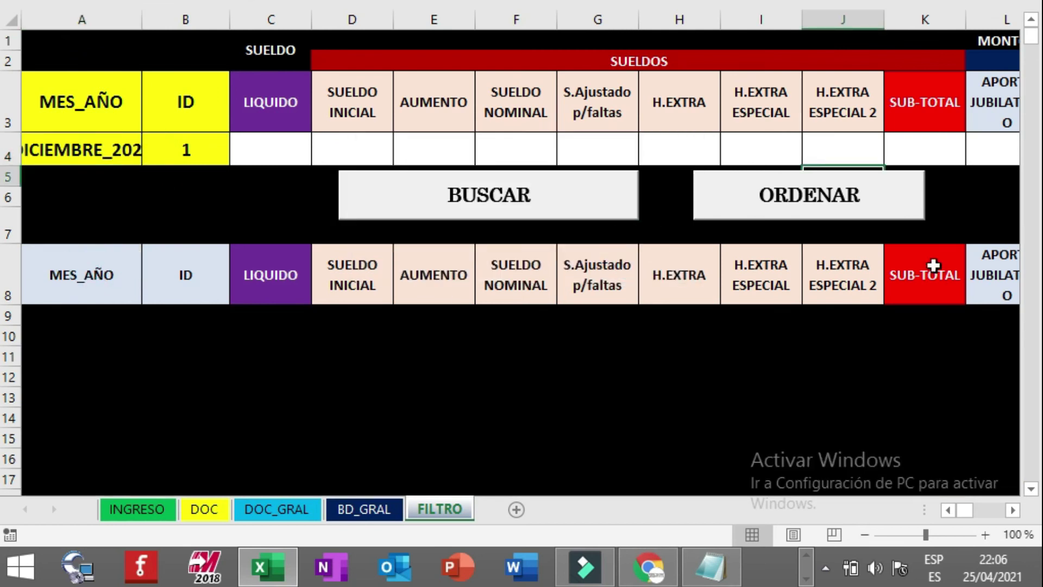
click(185, 152)
click(237, 156)
click(184, 182)
click(408, 203)
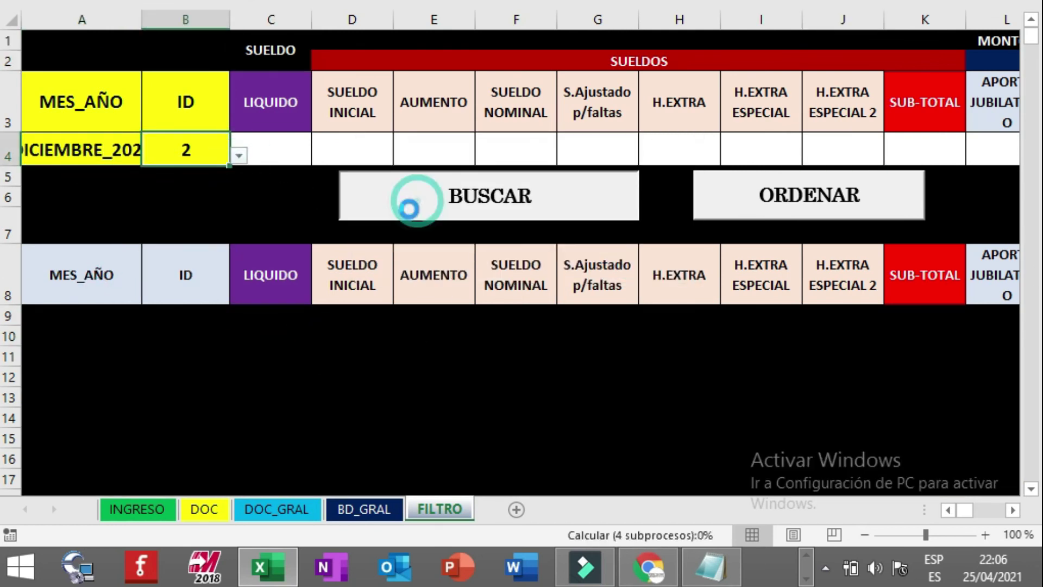
Search DICIEMBRE_2021 records, then switch the filter to employee 1 and clear the month criterion
click(151, 156)
click(147, 263)
click(66, 226)
click(185, 149)
click(238, 156)
click(163, 170)
key(Return)
click(81, 147)
Retrieve employee 1's full payroll history and sort it by month
click(145, 218)
click(482, 194)
click(689, 247)
click(754, 214)
click(600, 249)
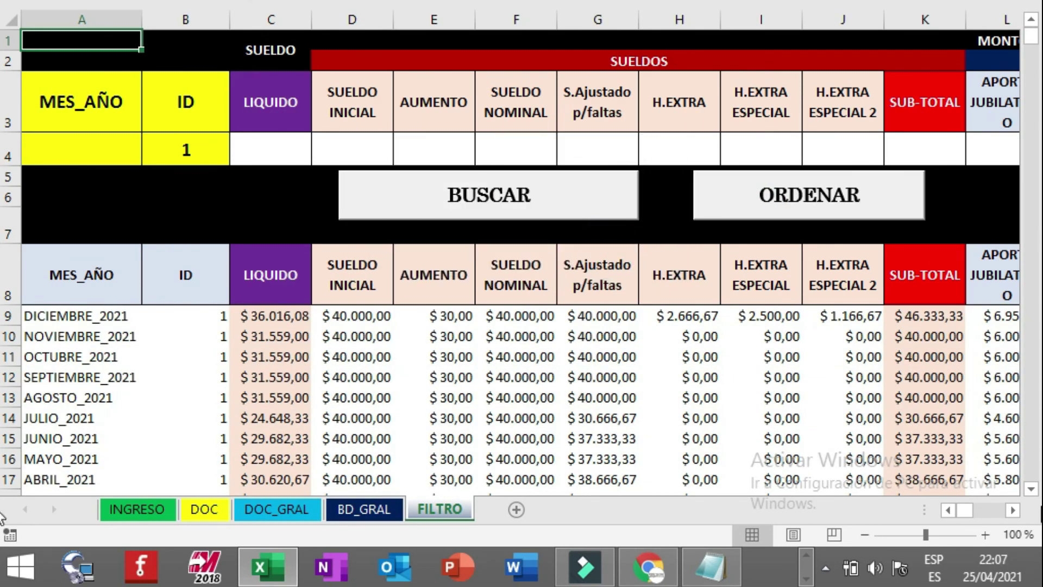
List employee 2's payroll history, sorted by month
scroll(381, 271, down, 1)
click(184, 108)
click(239, 115)
click(180, 145)
click(549, 179)
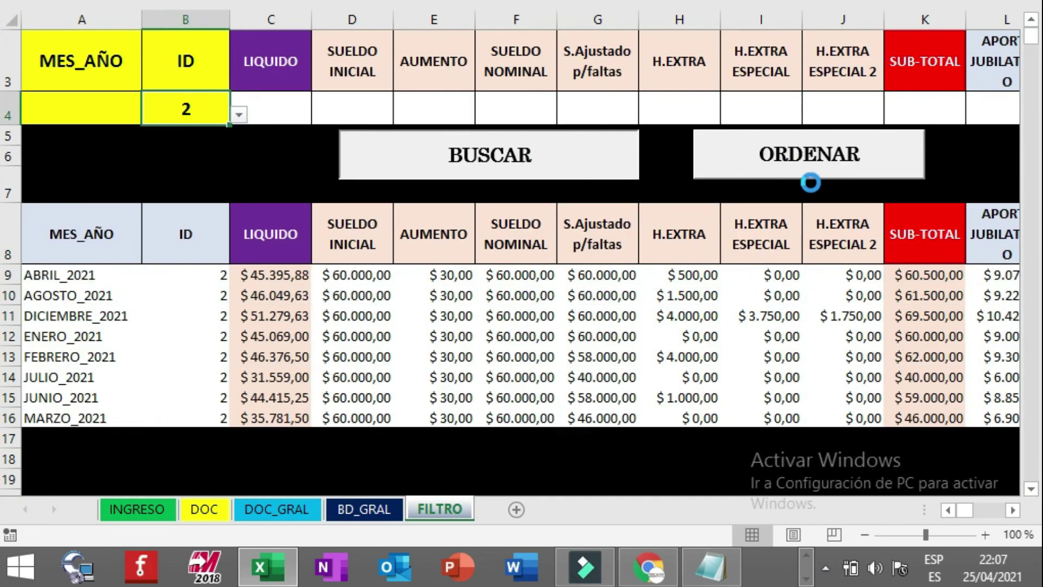
click(782, 174)
key(Return)
click(1030, 488)
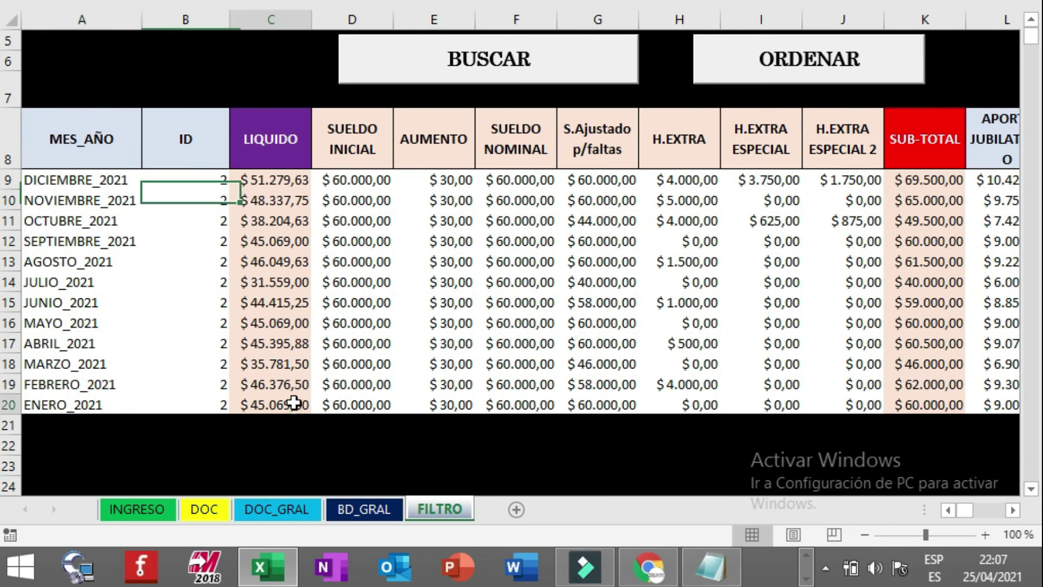
Export the December summary as RESUMEN-DICIEMBRE_2021-DOC_GRAL.pdf and locate it in the workbook folder
click(304, 508)
click(880, 57)
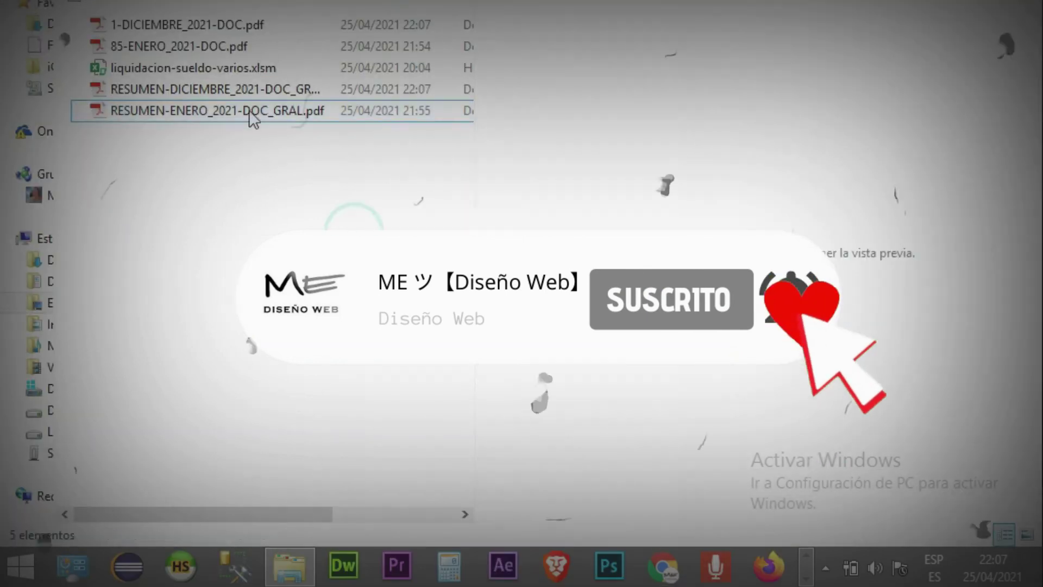
click(242, 92)
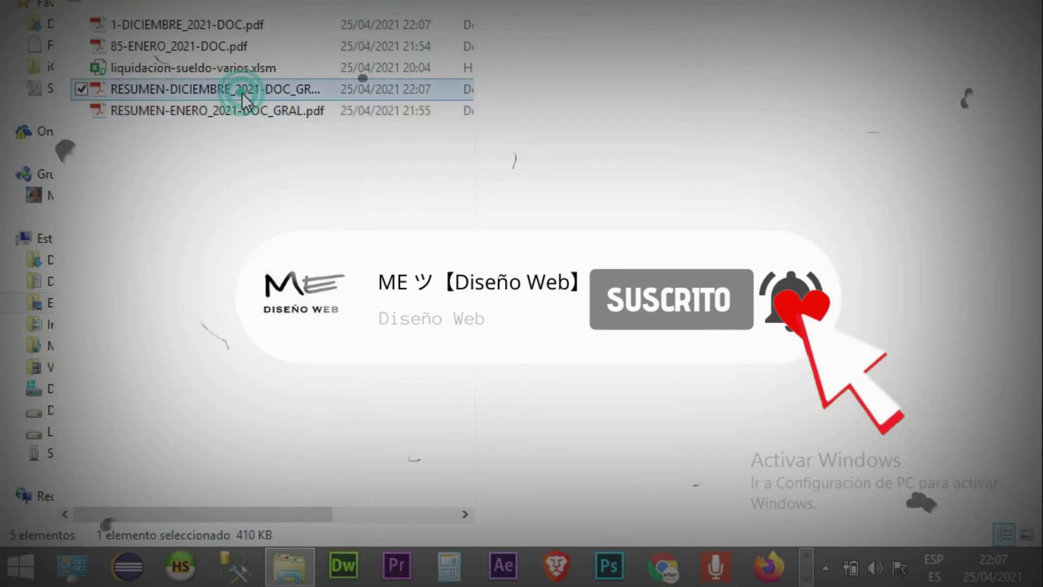